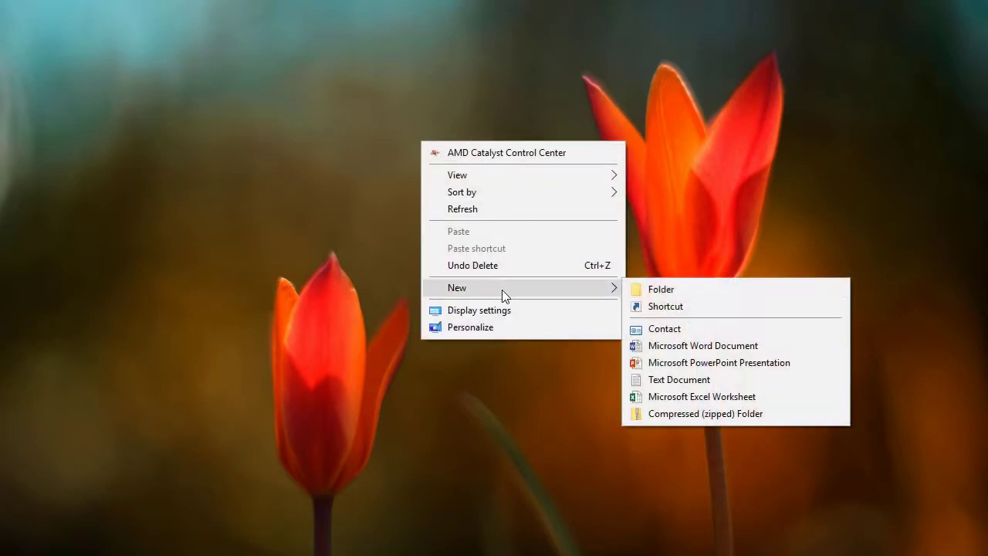
Step: Make a new folder on the Windows desktop and name it 'Brochure Project 1'
left_click(683, 291)
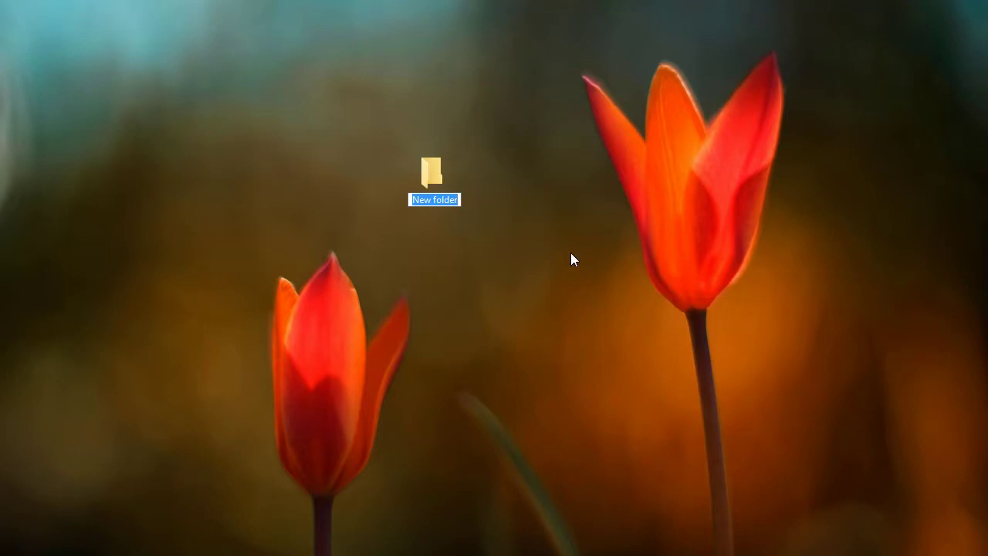
type("Brochure Pro")
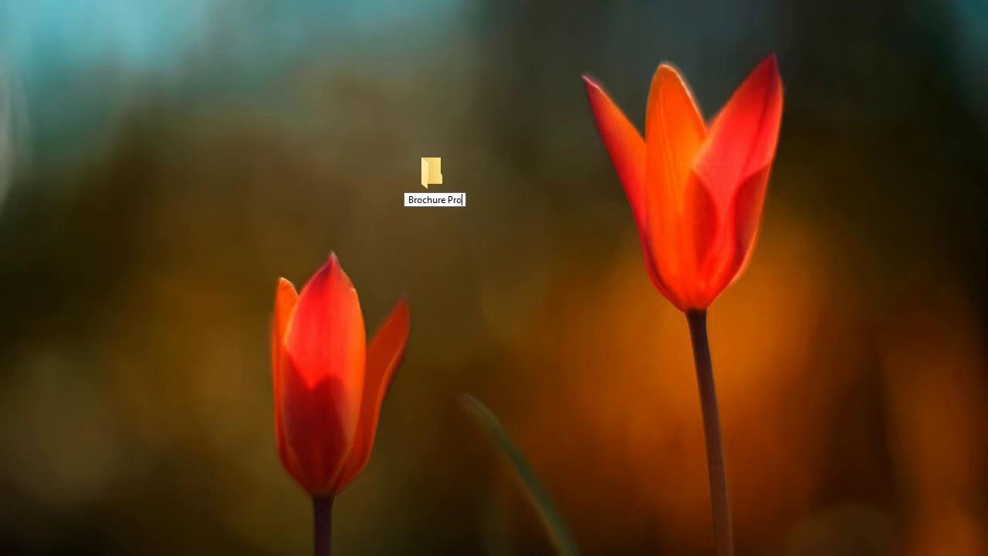
type("ject 1")
key("Return")
key("Return")
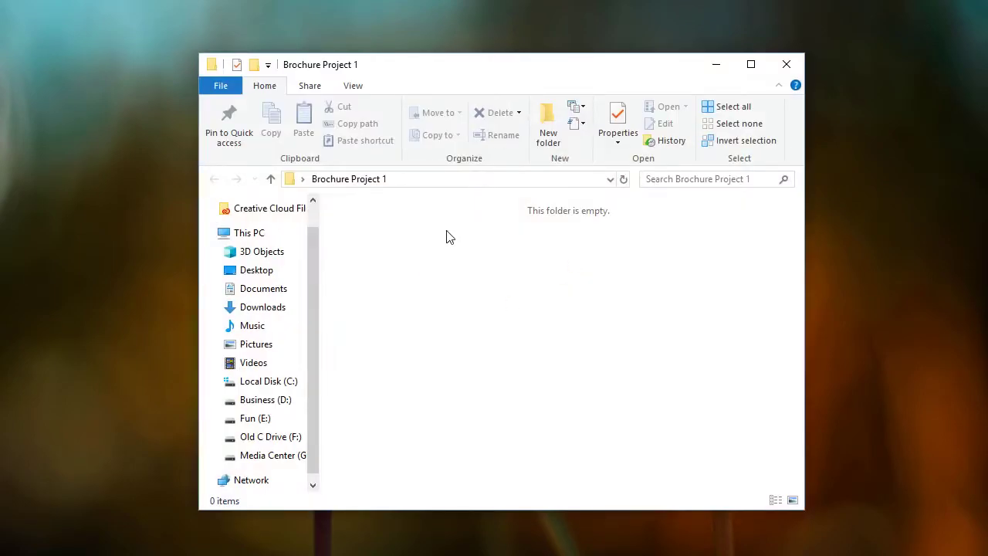
Step: Create a subfolder named 'Pictures' inside Brochure Project 1
right_click(420, 262)
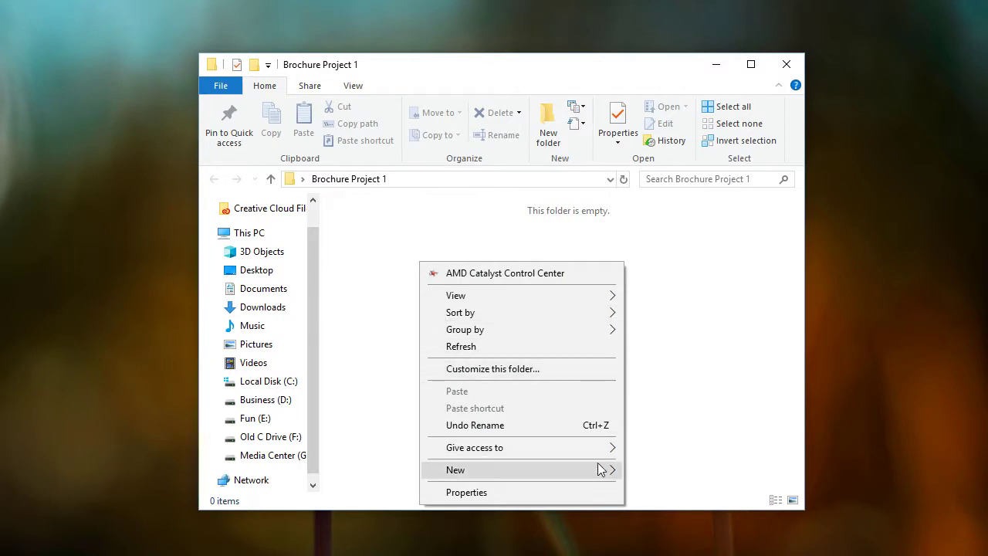
mouse_move(602, 469)
left_click(687, 351)
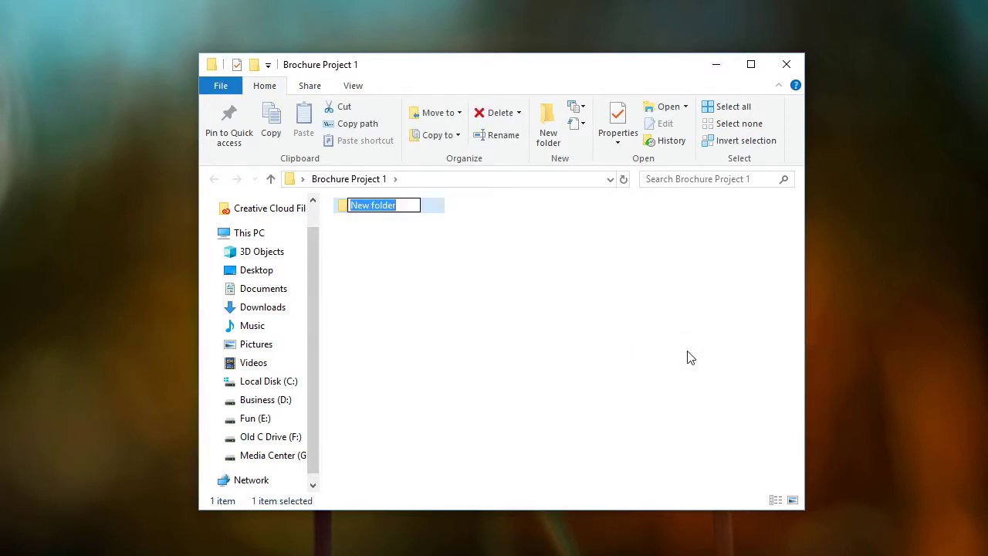
type("Pictures")
key("Return")
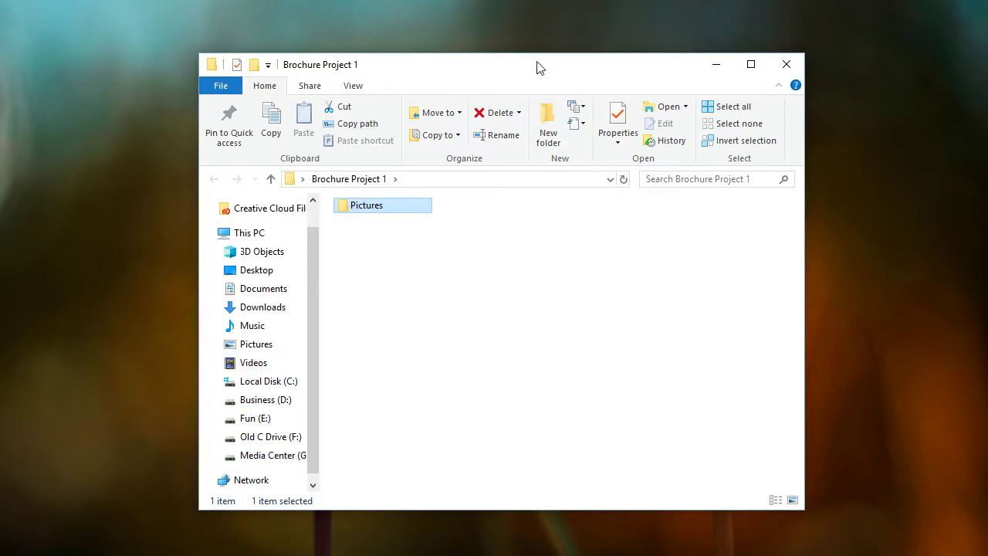
Step: Check the empty Pictures folder, go back to Brochure Project 1, and close the Explorer window
left_click_drag(535, 70, 503, 46)
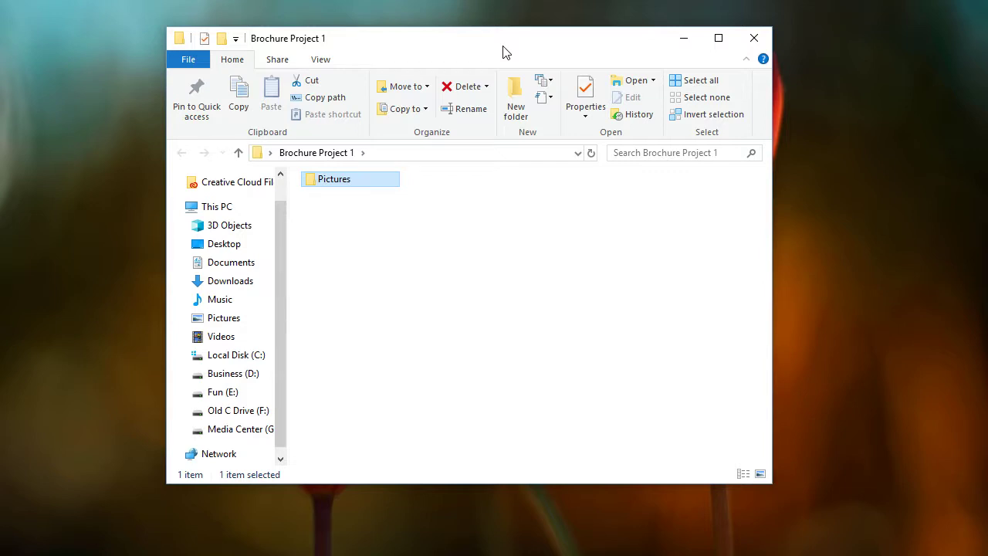
double_click(340, 180)
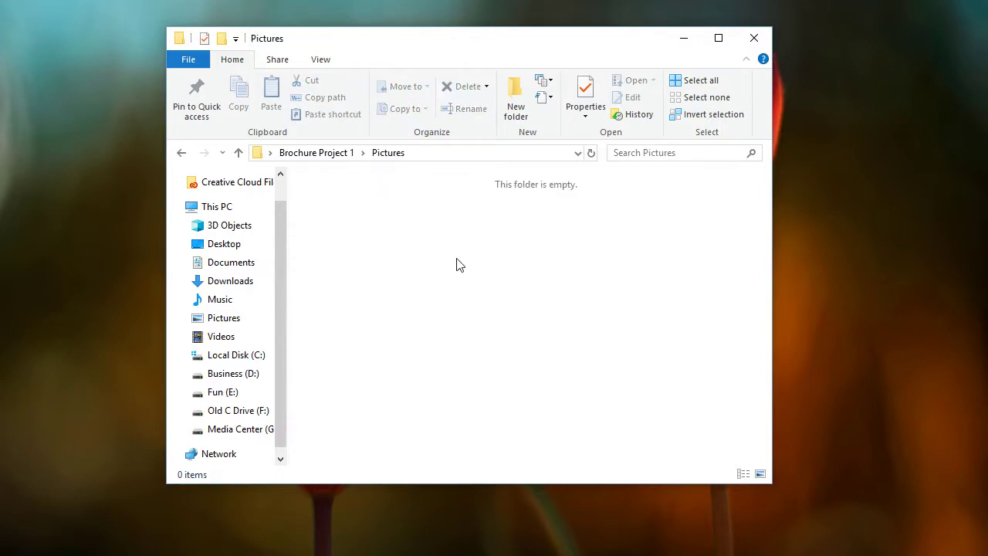
left_click(239, 152)
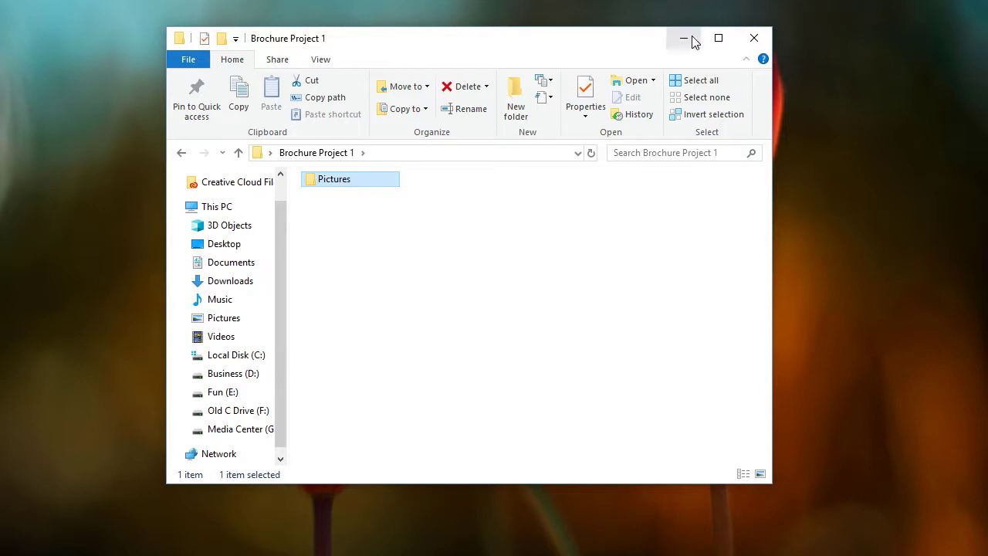
left_click(761, 43)
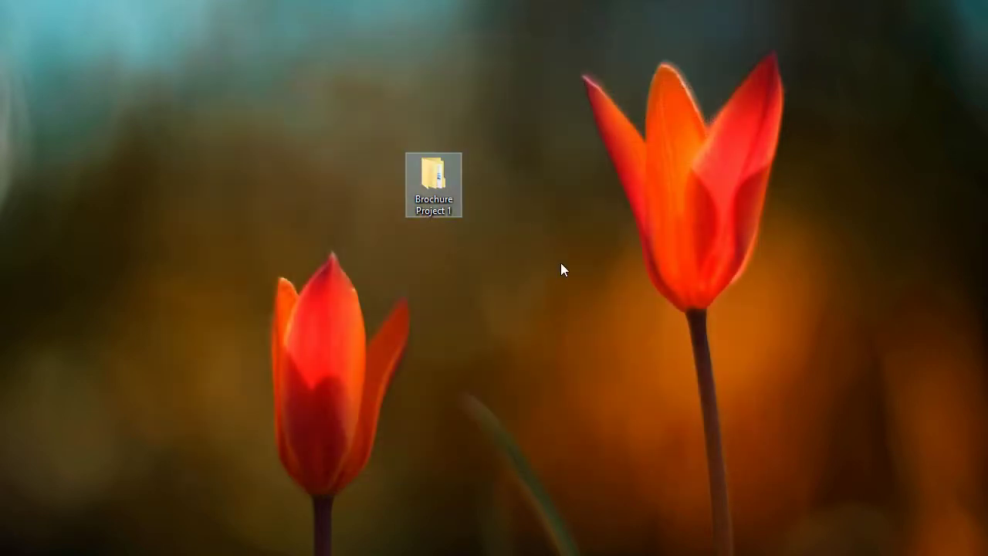
Step: Start a new InDesign document via File > New > Document to bring up the New Document dialog
left_click_drag(447, 193, 372, 130)
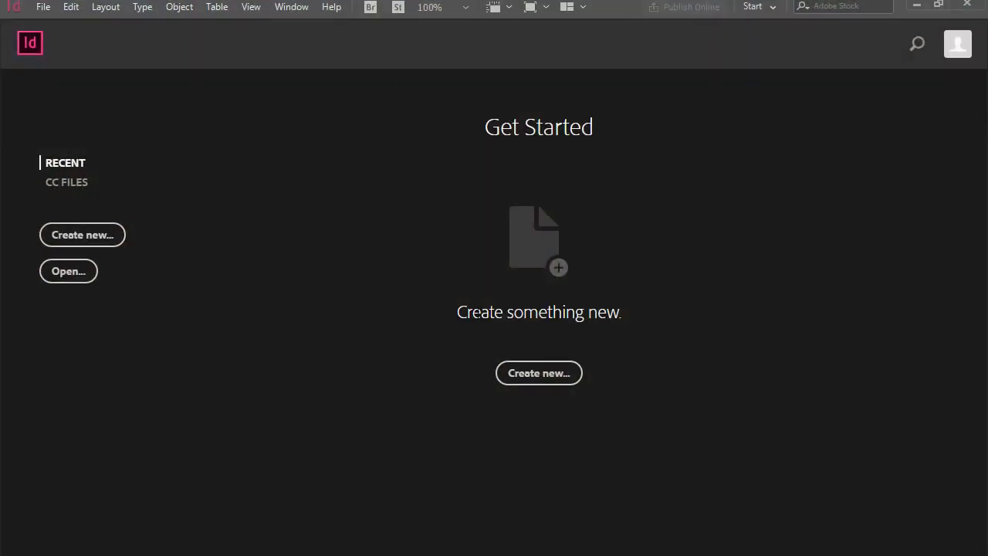
left_click(540, 374)
left_click(43, 7)
mouse_move(74, 33)
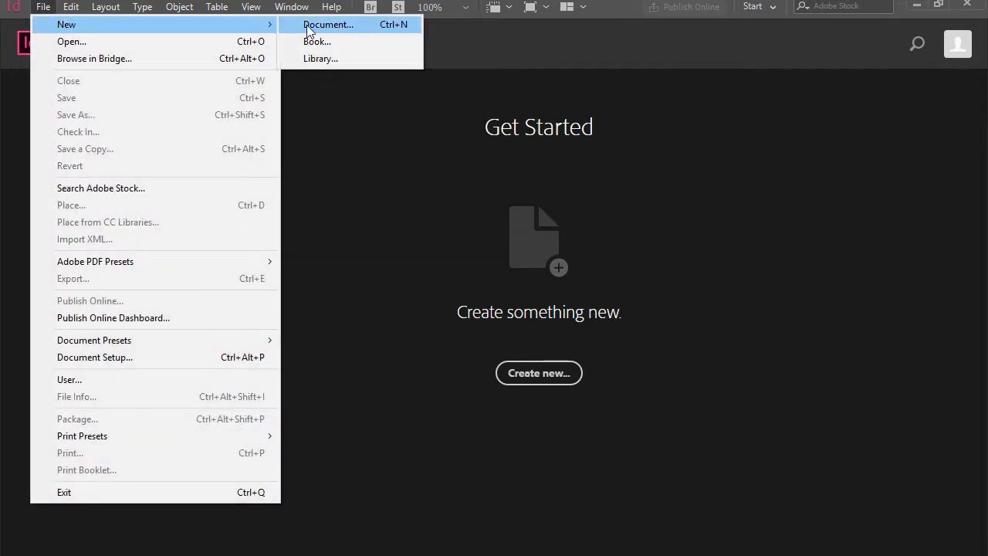
left_click(359, 31)
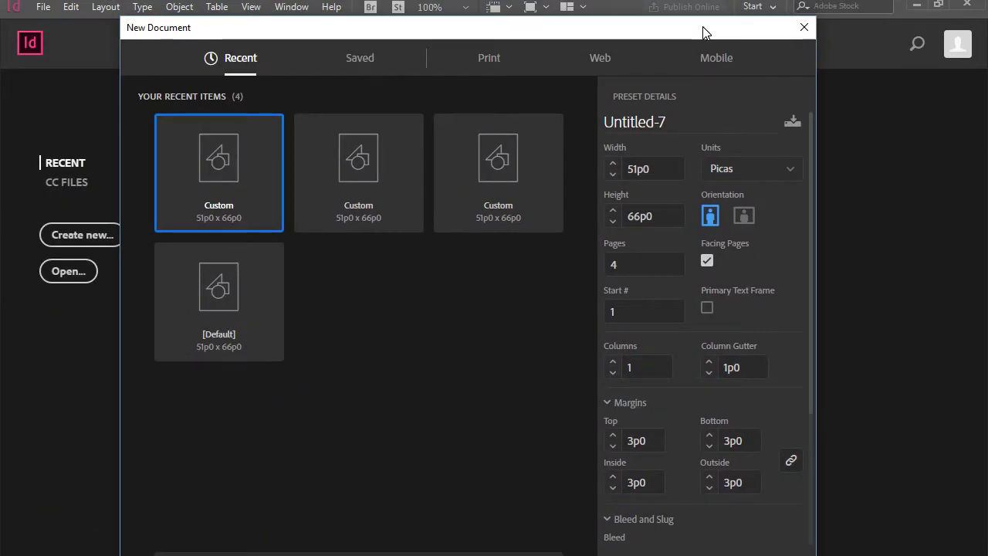
left_click_drag(702, 33, 663, 24)
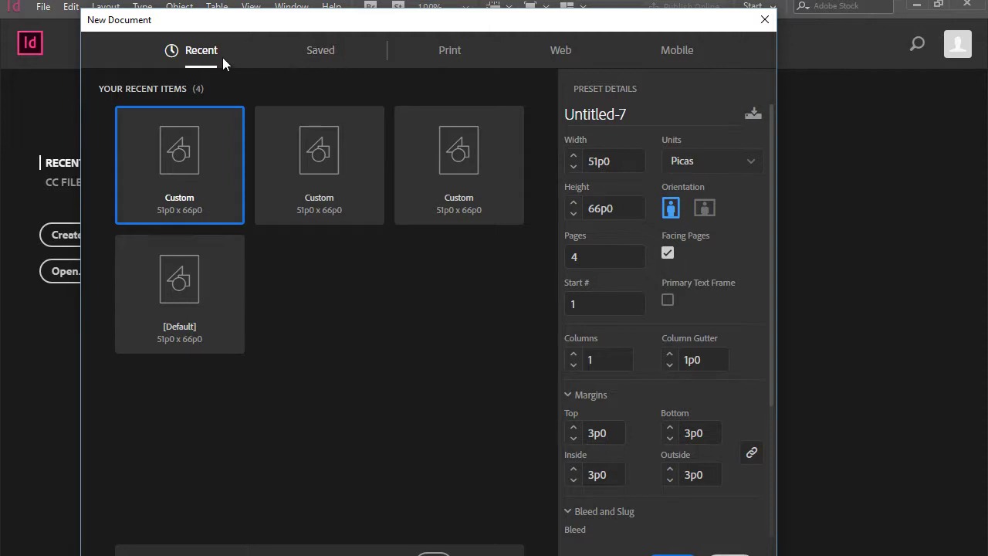
Step: Pick the Print category's Letter preset and switch the units from Picas to Inches
left_click(457, 54)
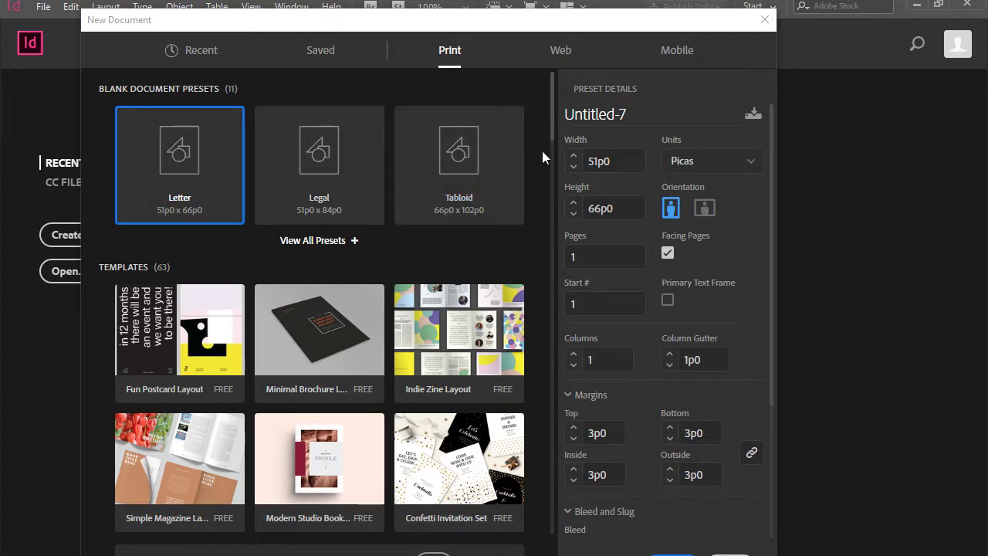
left_click(233, 194)
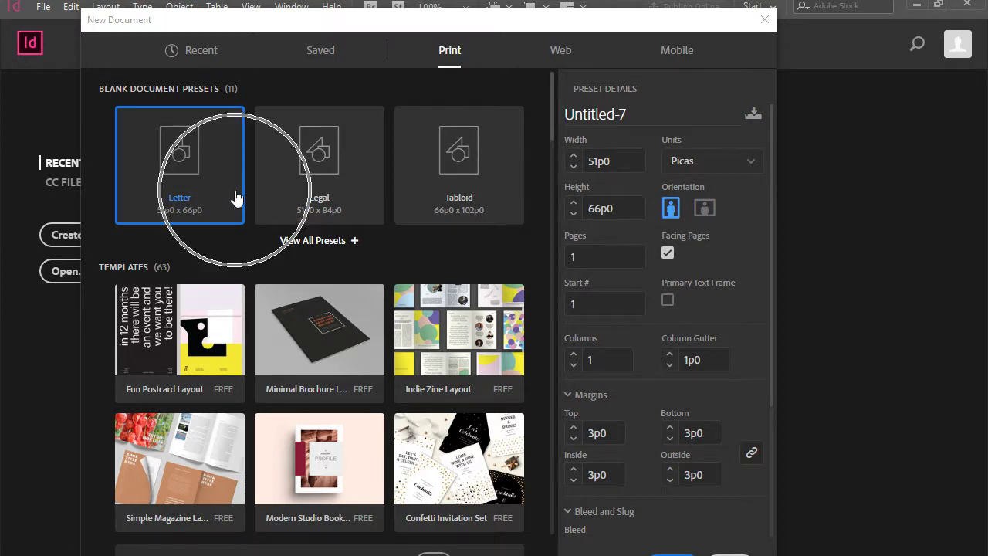
left_click(751, 168)
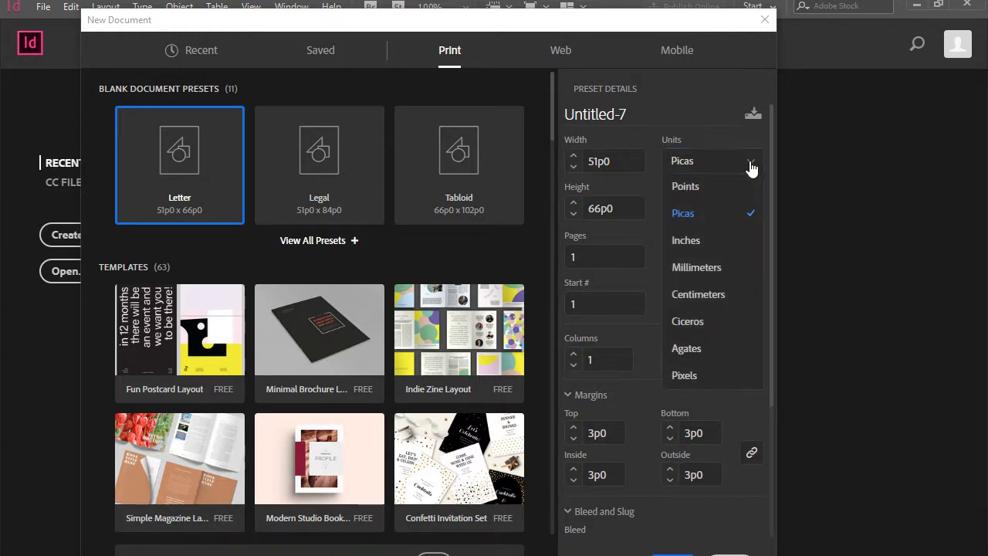
left_click(697, 241)
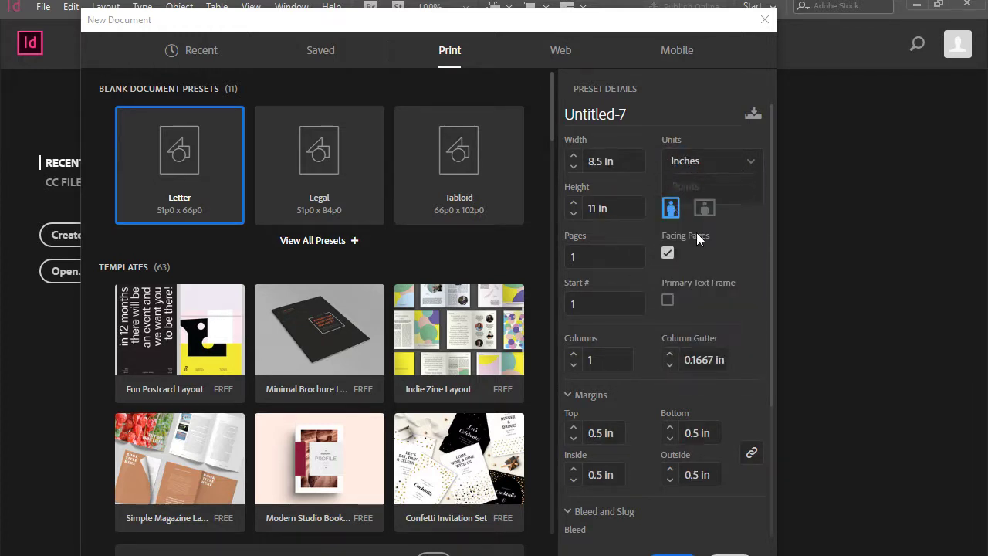
Step: Set the new document to 4 pages
left_click(623, 159)
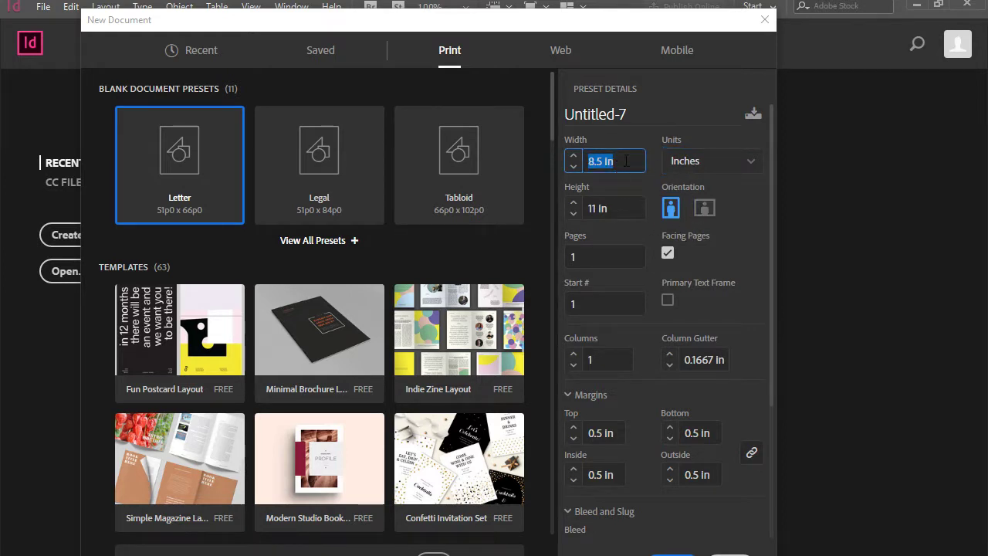
left_click(617, 160)
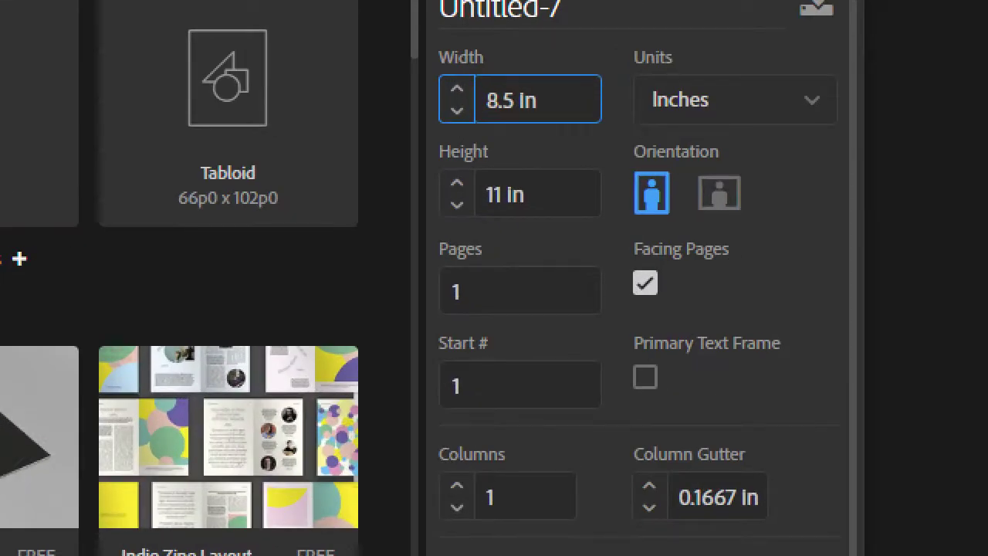
left_click(689, 222)
left_click(689, 222)
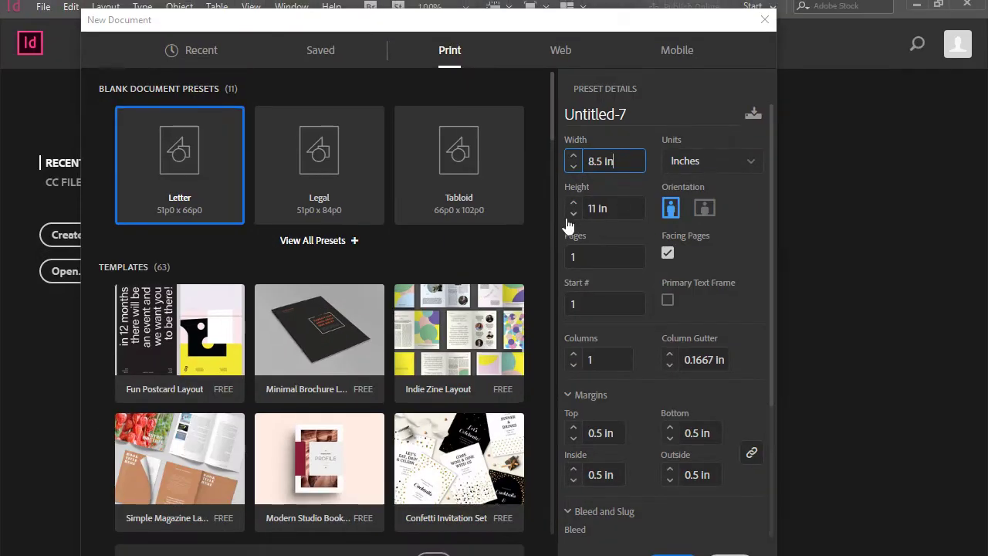
left_click(589, 257)
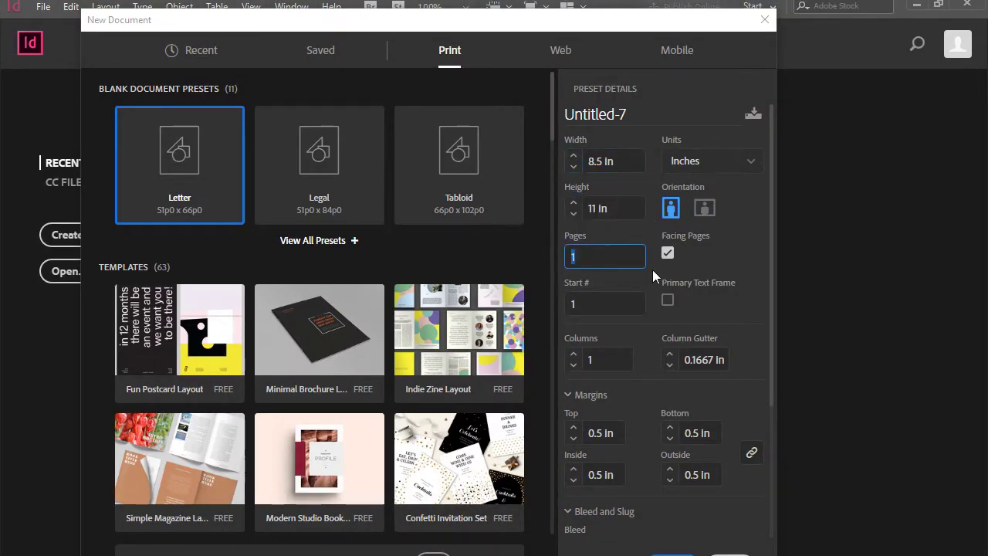
type("4")
left_click(584, 304)
left_click(588, 300)
left_click(587, 300)
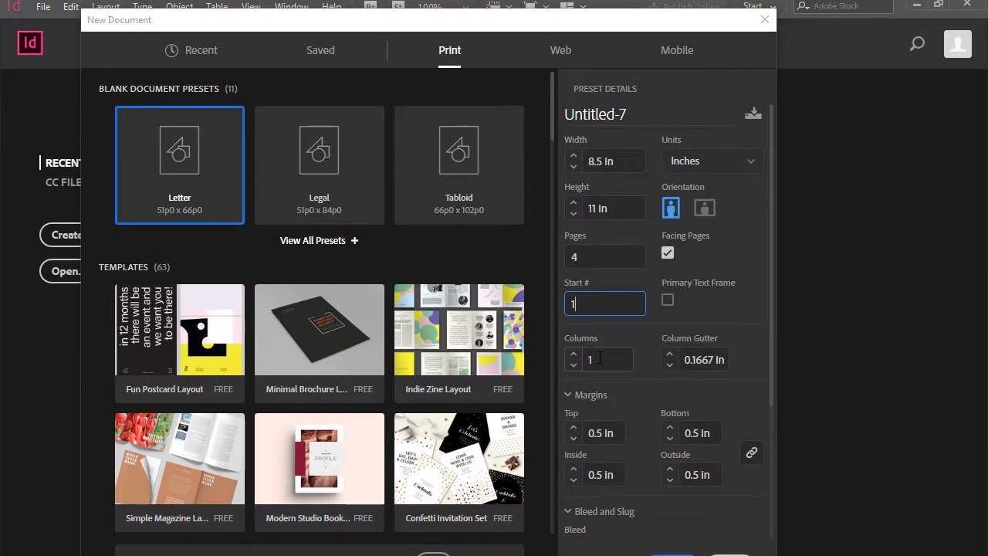
Step: Raise the columns to 2, keeping the 0.1667 in column gutter
left_click(608, 358)
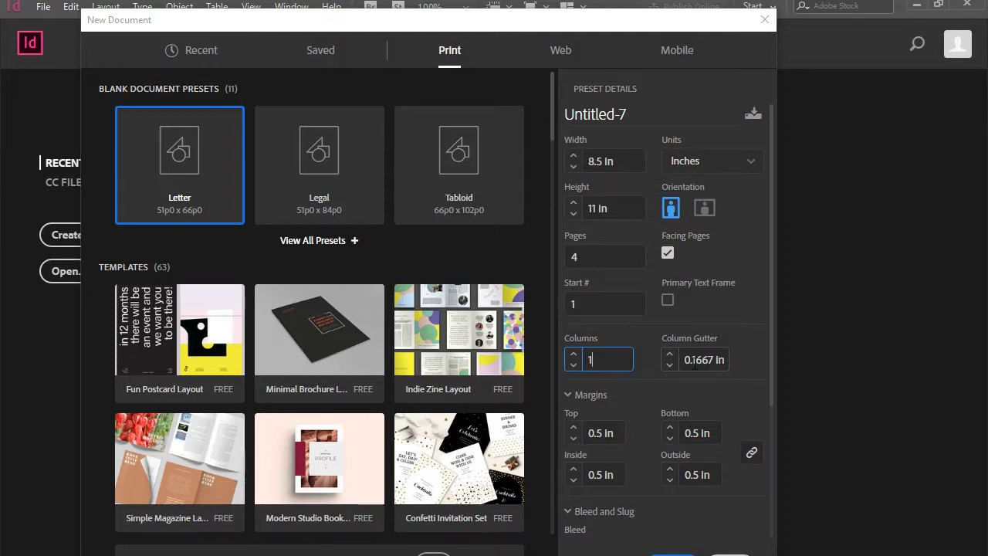
left_click(574, 354)
key("Tab")
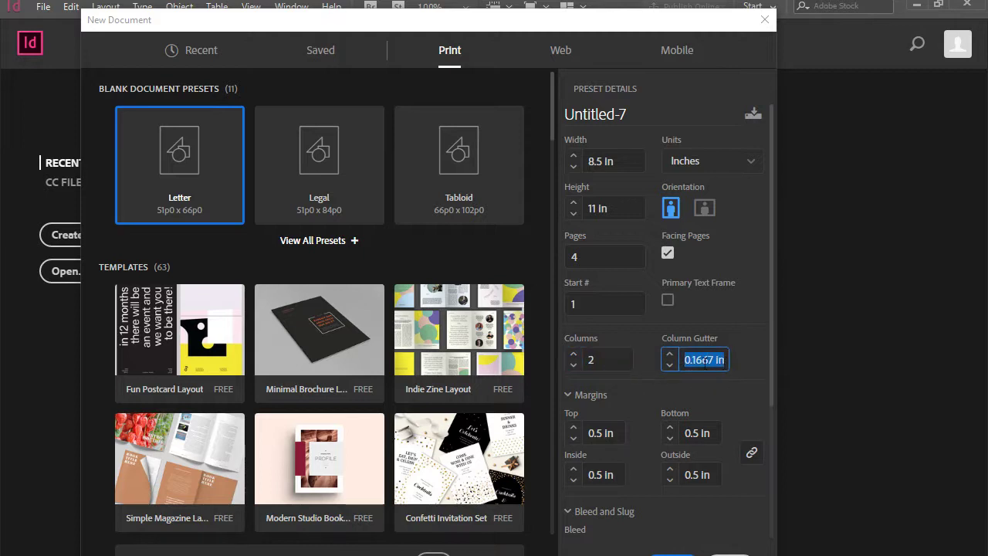
left_click(703, 359)
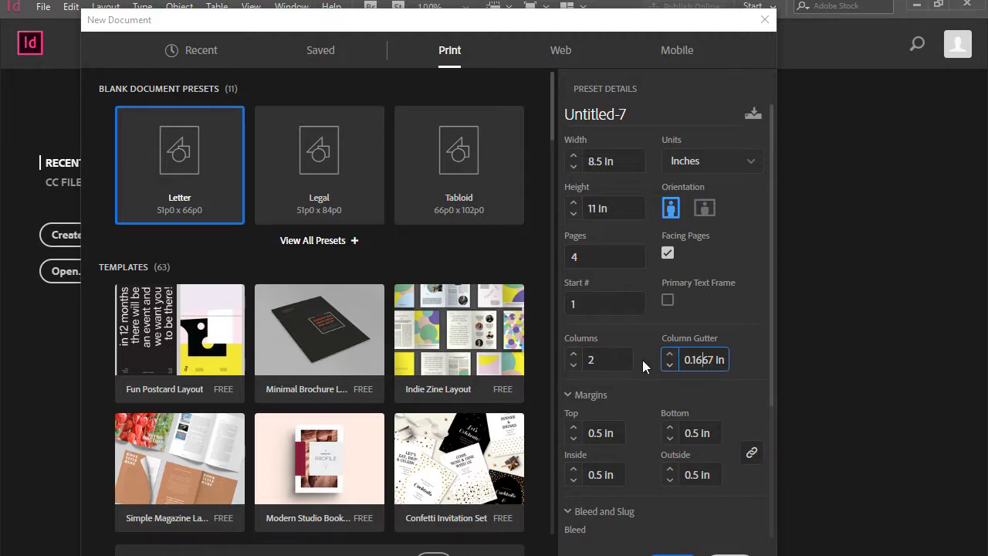
Step: Raise the linked bleed to 0.125 in on all sides, leaving the 0.5 in margins unchanged
left_click_drag(619, 435, 589, 433)
left_click(618, 432)
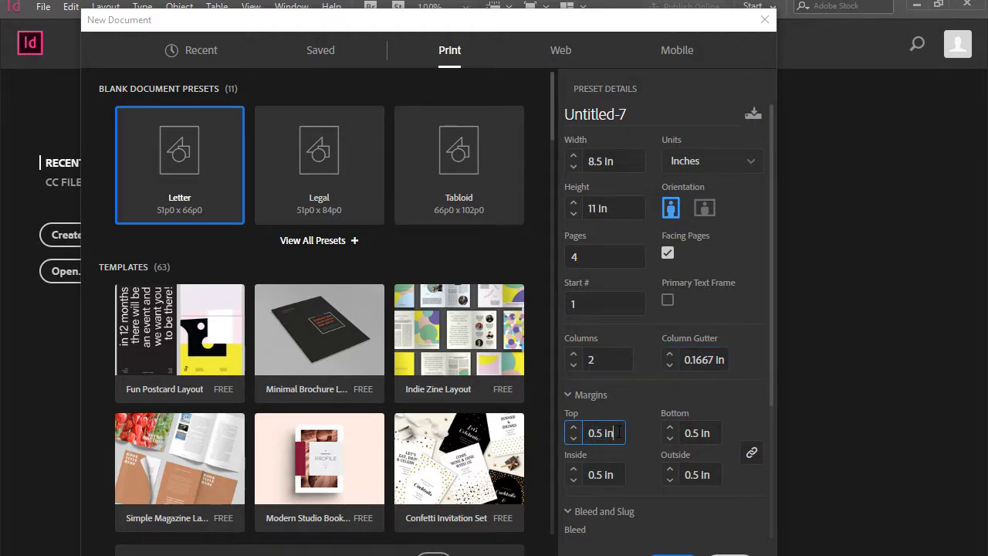
double_click(618, 432)
left_click(618, 433)
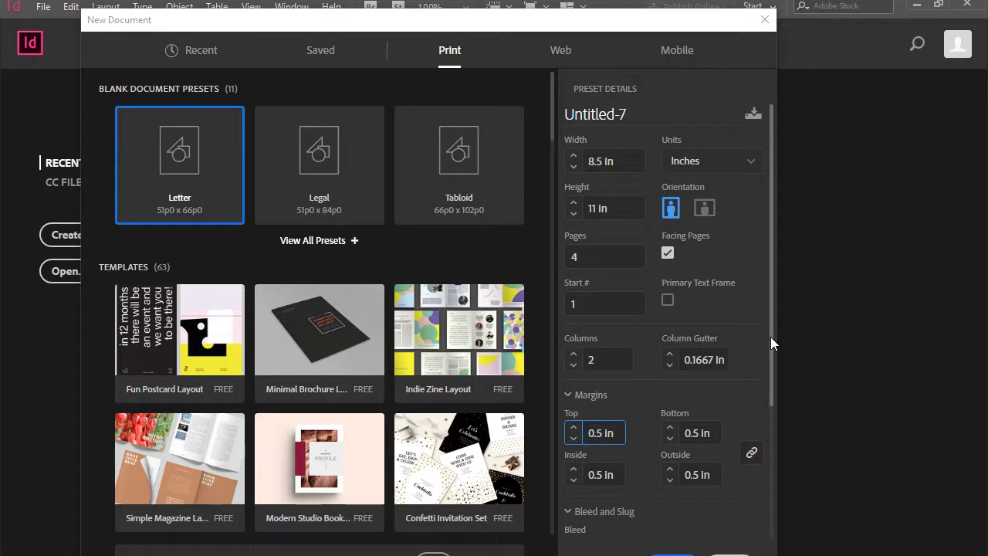
left_click_drag(770, 337, 765, 480)
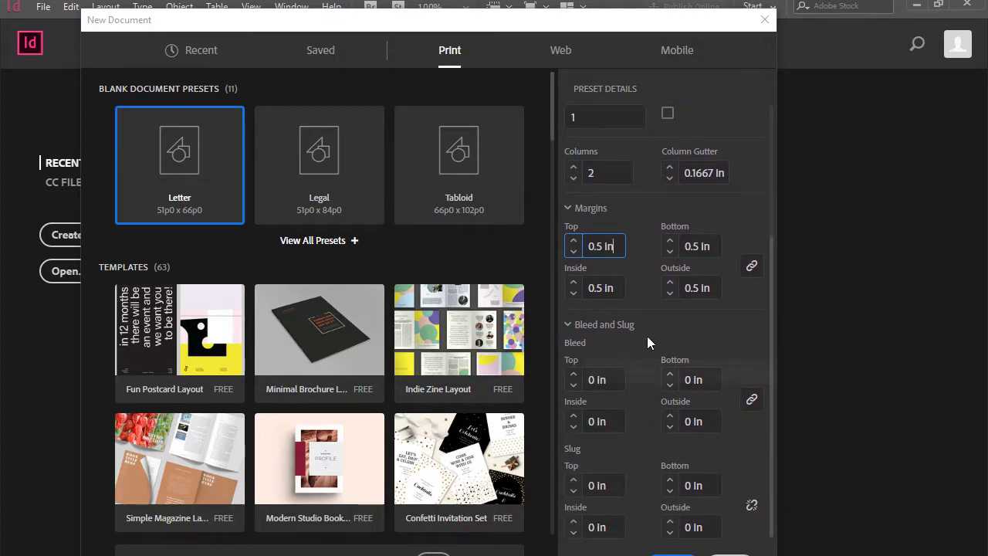
left_click(615, 384)
left_click(608, 380)
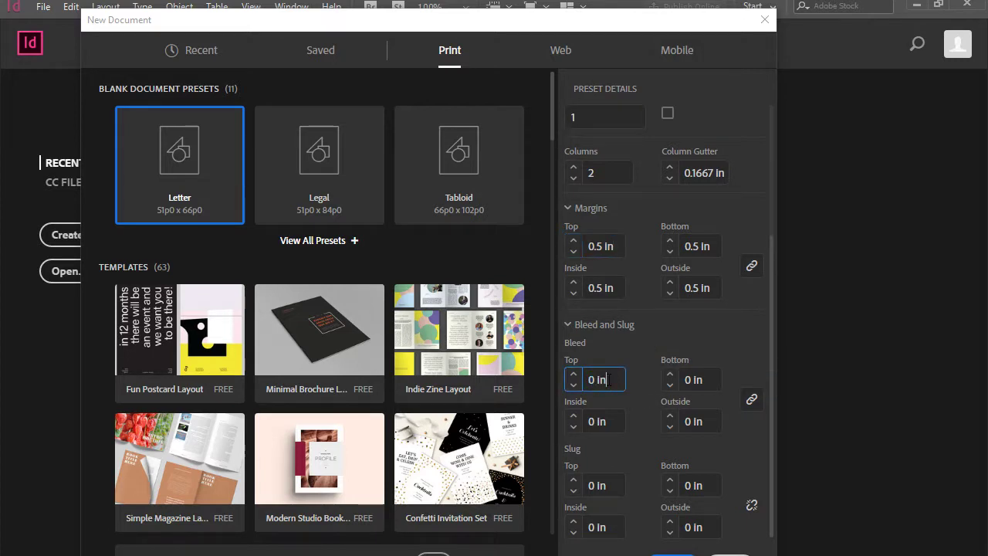
left_click(573, 375)
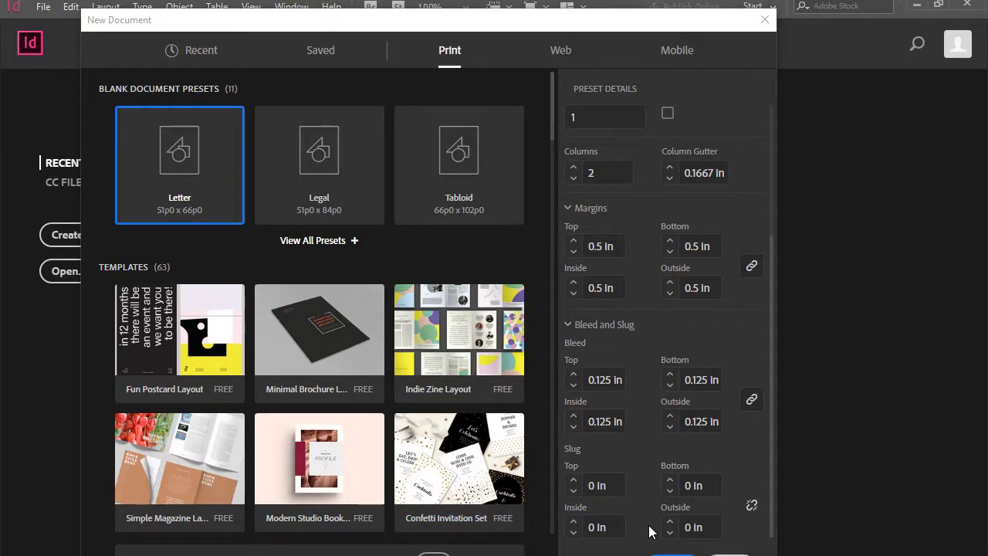
Step: Replace the Untitled-7 preset name with 'Brochure Project 1'
scroll(639, 285, "up", 3)
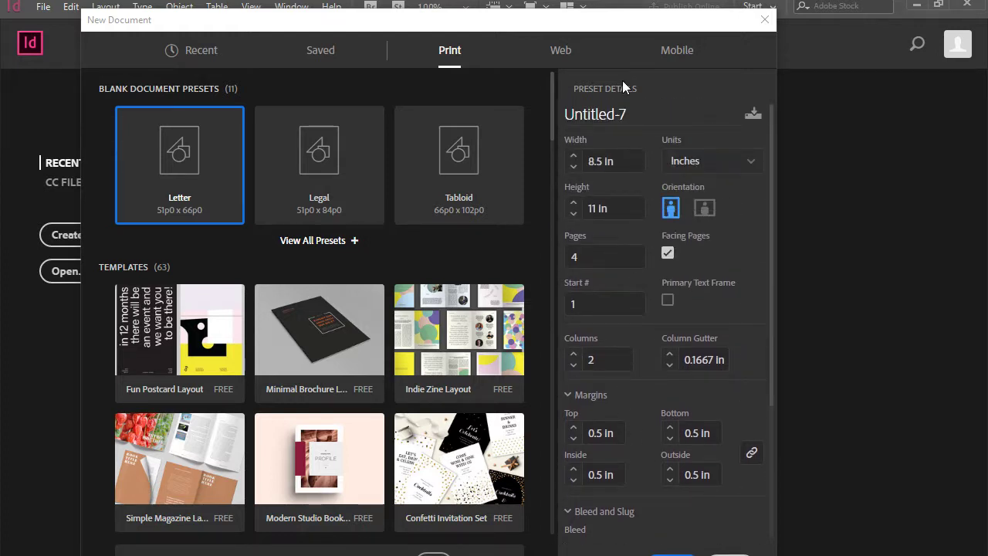
left_click_drag(639, 114, 560, 120)
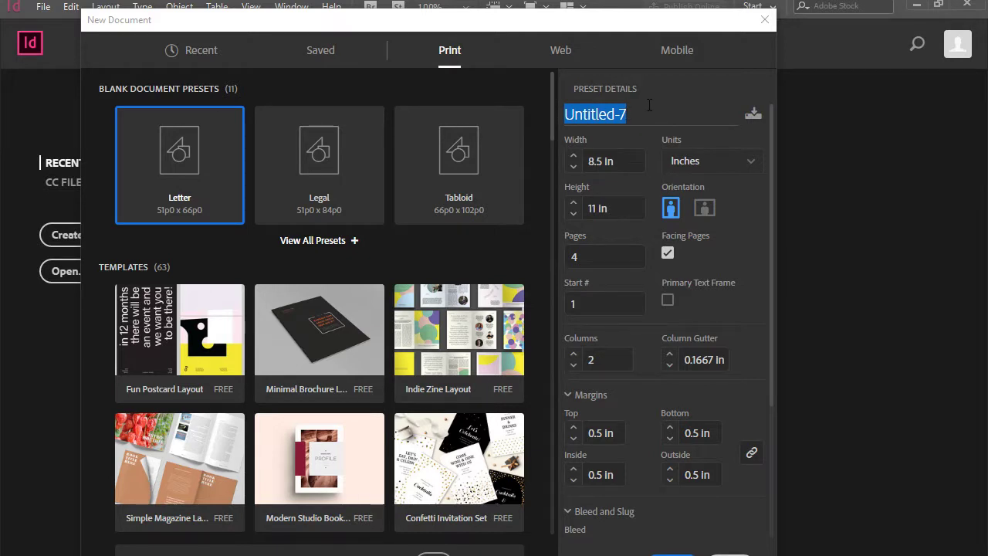
type("P")
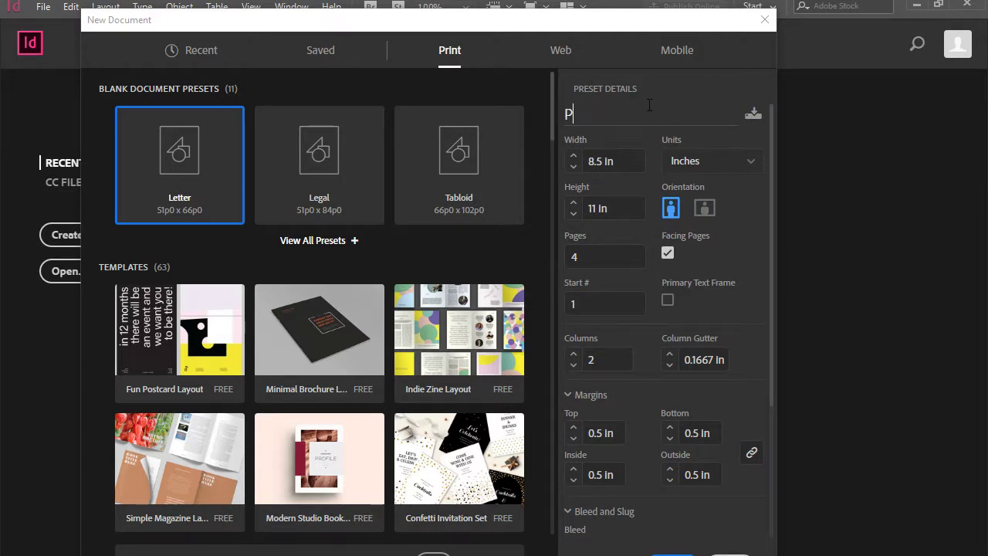
type("r")
key("BackSpace")
key("BackSpace")
type("Brochure Project")
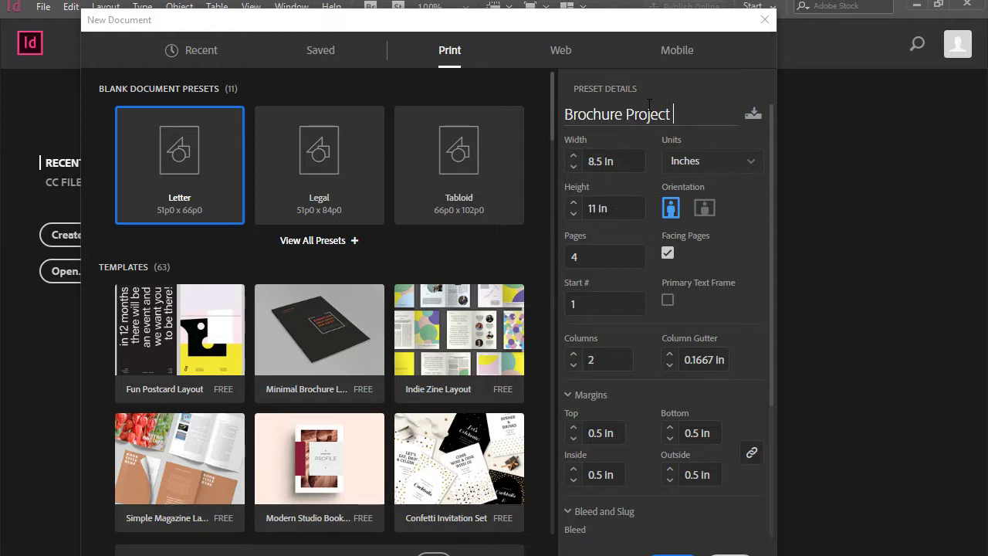
type(" 1")
left_click(638, 162)
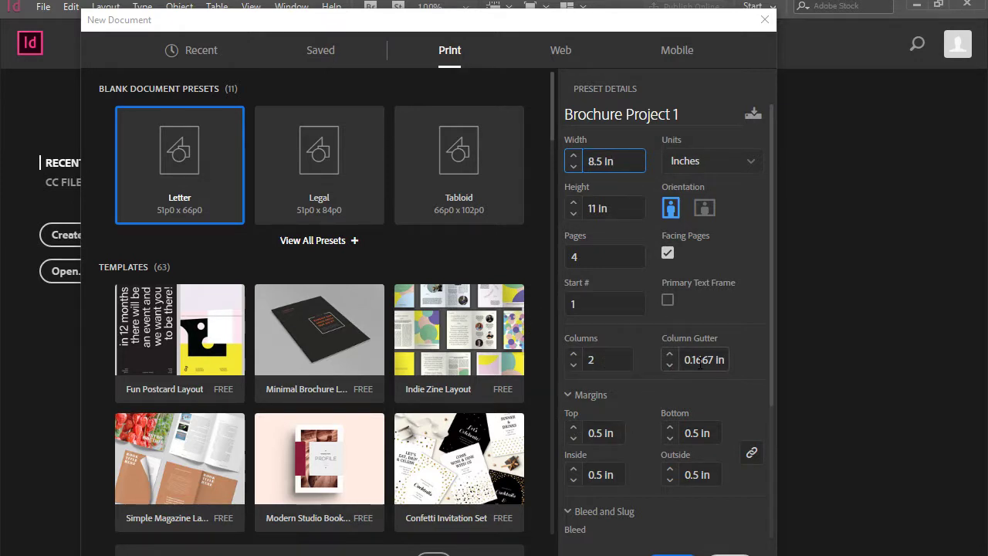
Step: Step the bottom slug up from 0 to 0.5 in
scroll(694, 386, "down", 3)
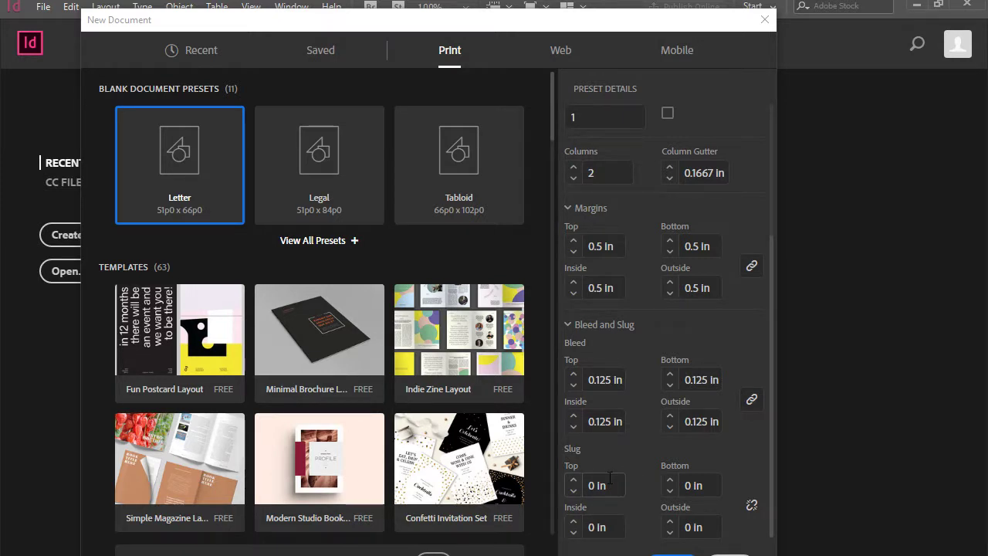
left_click(672, 485)
left_click(673, 483)
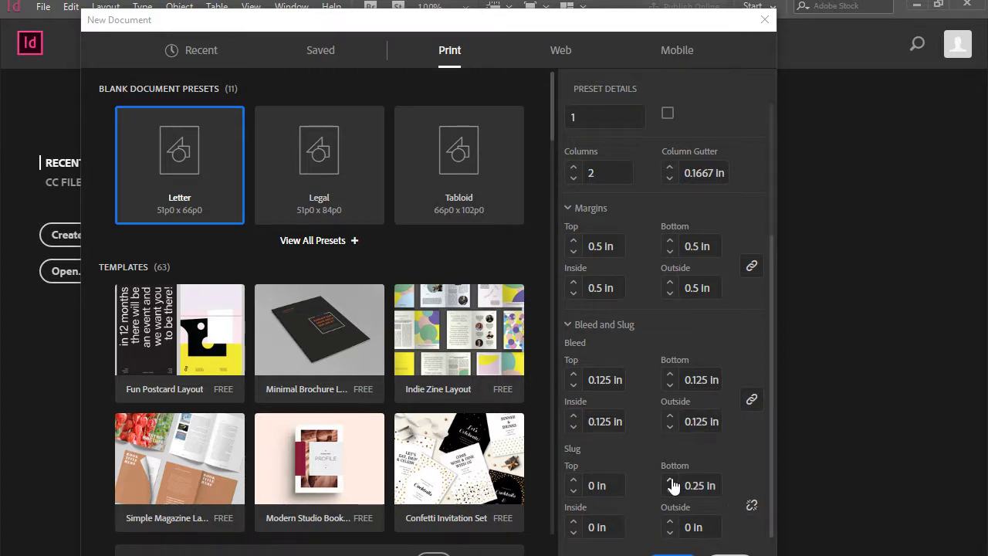
left_click(670, 480)
left_click(670, 480)
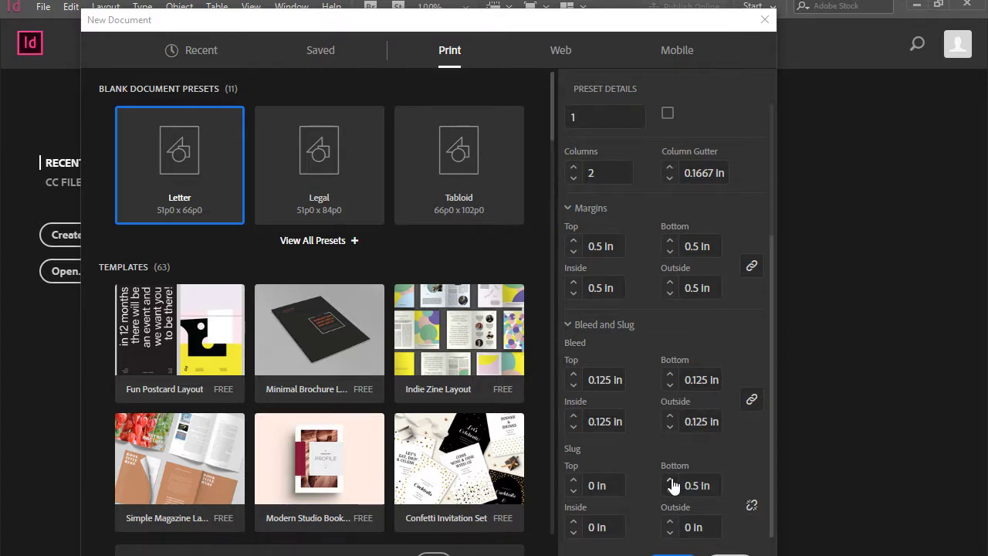
left_click(711, 488)
left_click(705, 528)
Step: Create the document and zoom out to see all four pages
key("Return")
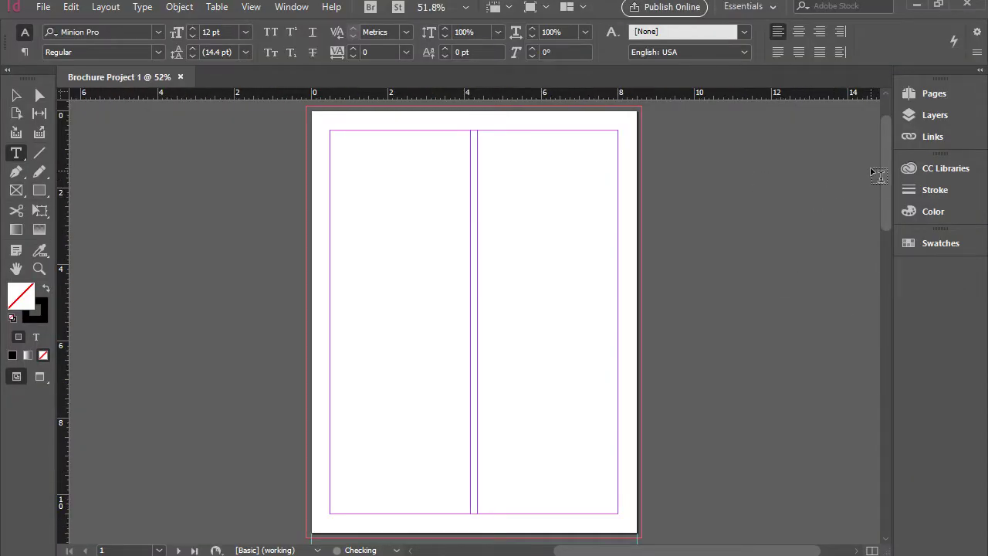
left_click_drag(884, 163, 904, 266)
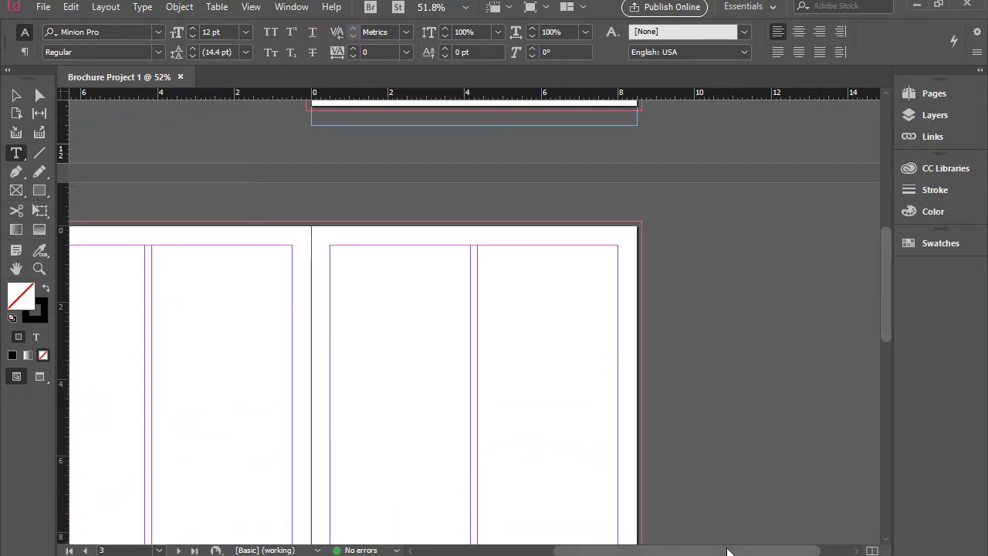
left_click_drag(728, 549, 687, 549)
key("ctrl+minus")
key("ctrl+minus")
key("ctrl+minus")
key("ctrl+minus")
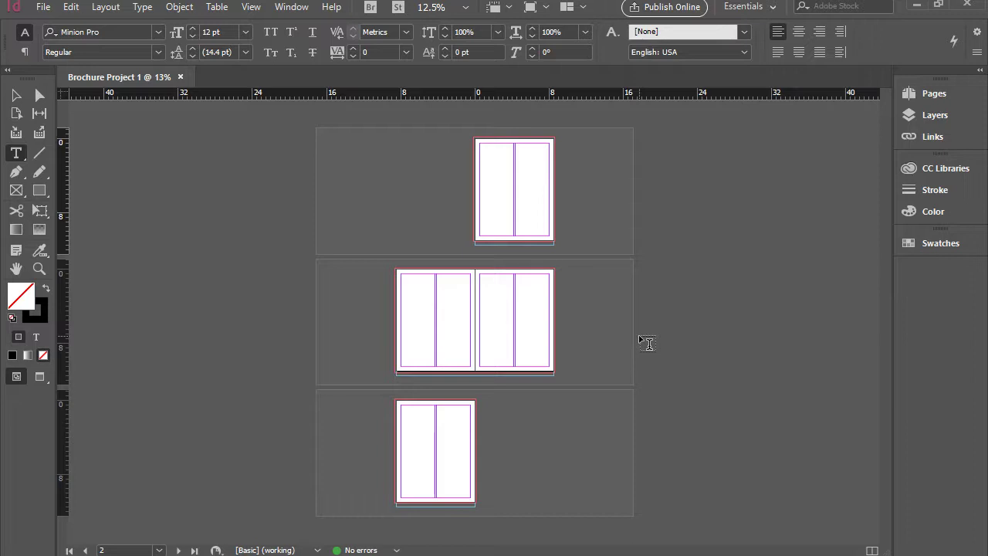
Step: Look over page 1, the 2–3 spread and page 4, each with two columns
left_click(521, 220)
left_click(443, 311)
left_click(441, 461)
left_click(517, 195)
left_click(445, 463)
left_click(440, 345)
left_click(506, 346)
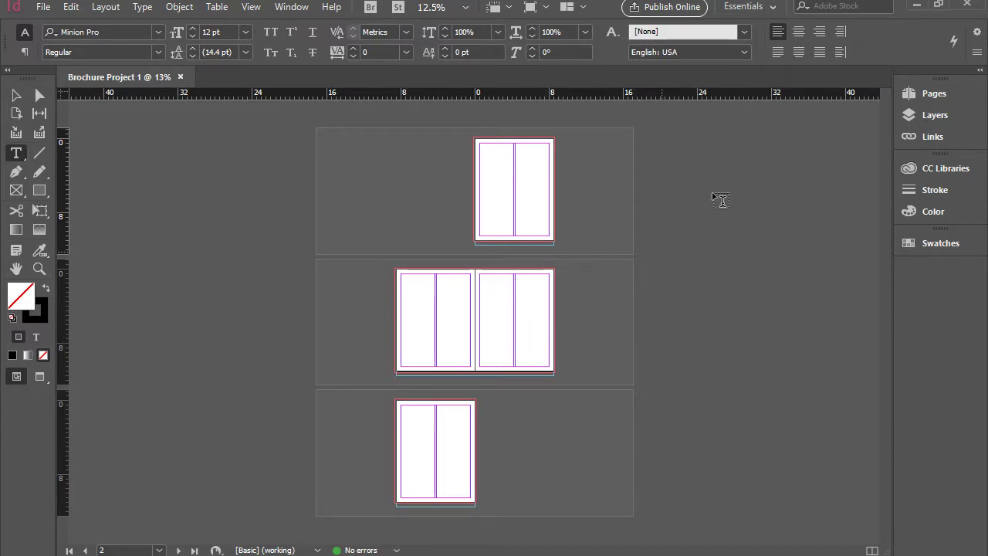
Step: Check the four pages in the Pages panel, then close the panel
left_click(950, 91)
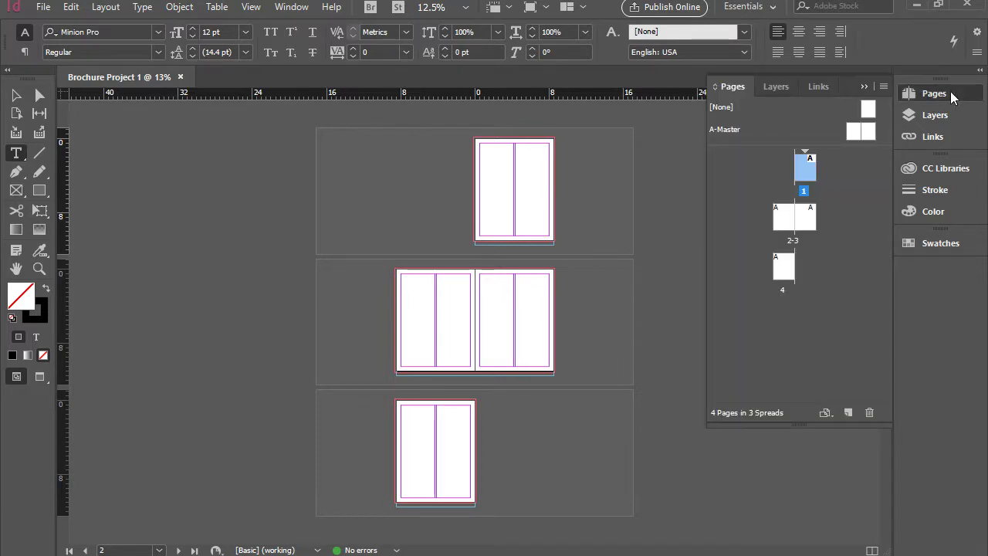
left_click(848, 182)
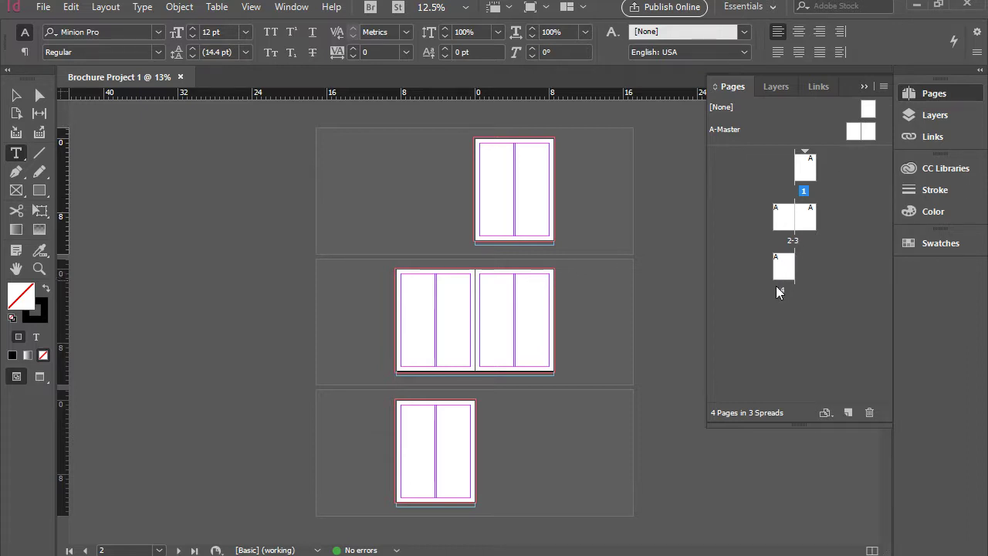
left_click(918, 95)
left_click(39, 269)
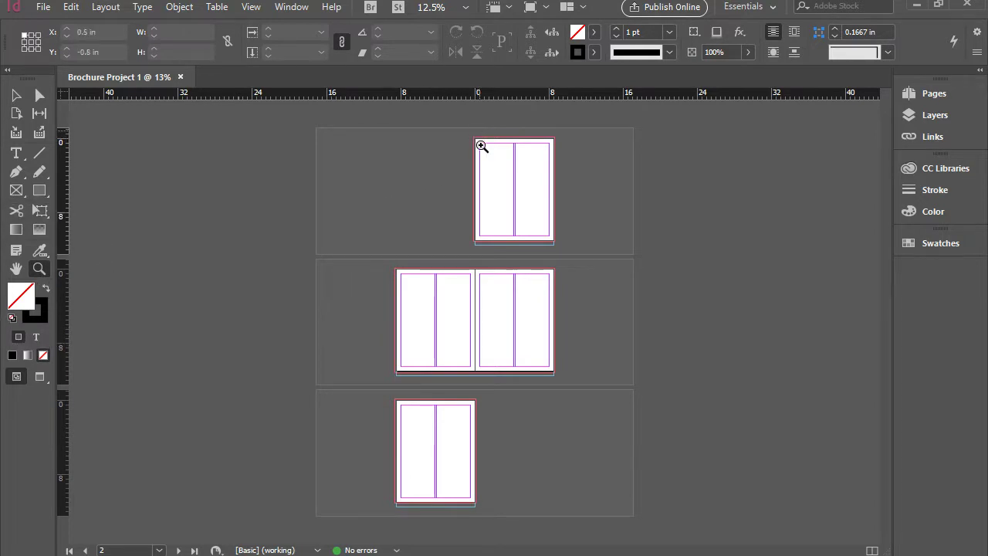
Step: Zoom in on page 1 and draw a rectangle across the top of the left column
left_click(509, 178)
left_click(606, 247)
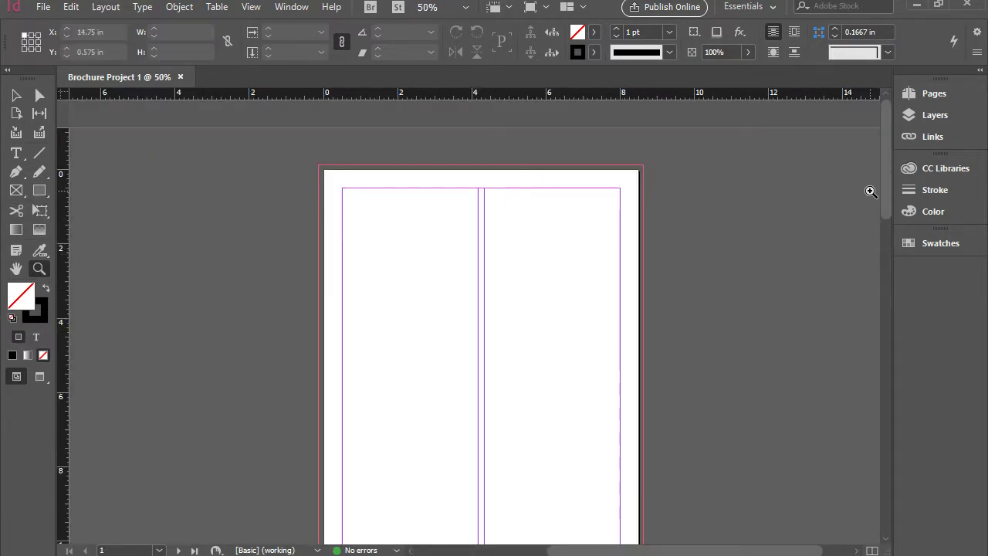
left_click(500, 294)
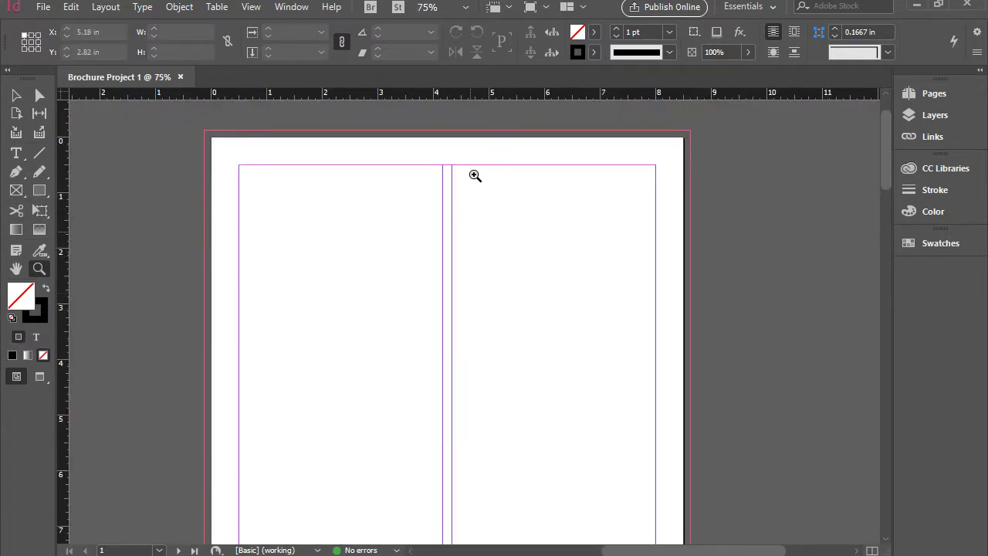
left_click(16, 95)
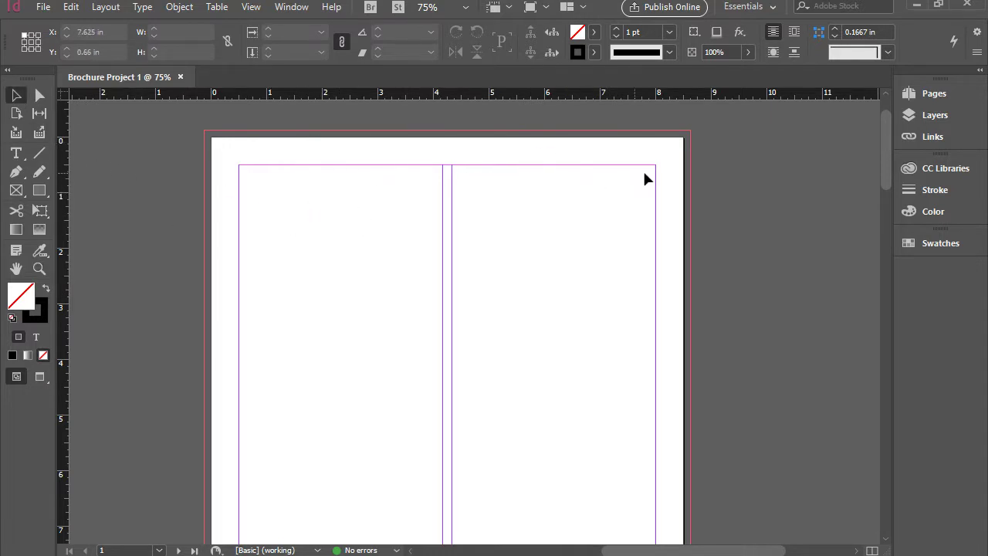
left_click(242, 189)
left_click(40, 190)
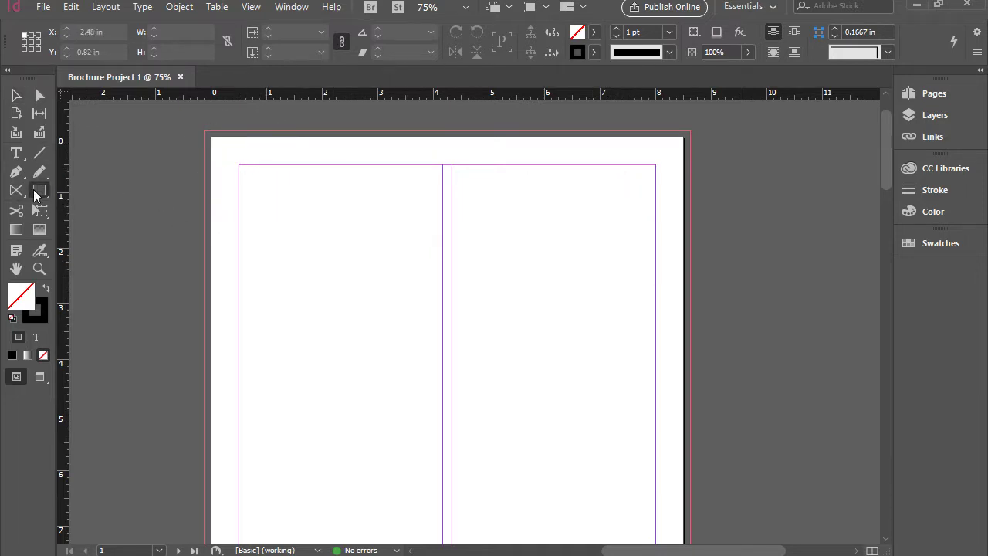
left_click_drag(239, 166, 442, 291)
Step: Fill the rectangle with the cyan swatch
left_click(594, 34)
left_click(594, 34)
left_click(594, 34)
left_click(467, 153)
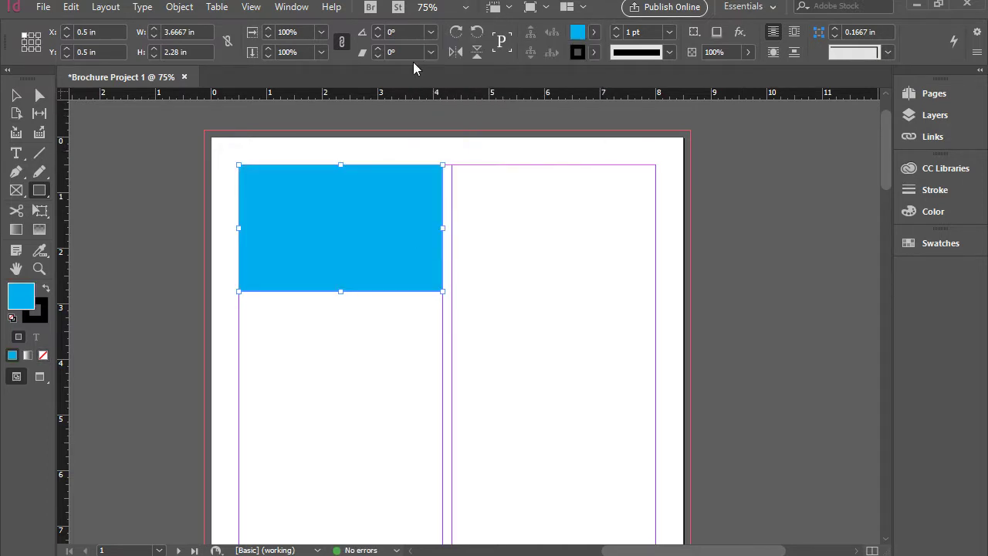
Step: Stretch the rectangle's left side to the page edge, making it 4.2067 × 2.28 in
left_click(16, 96)
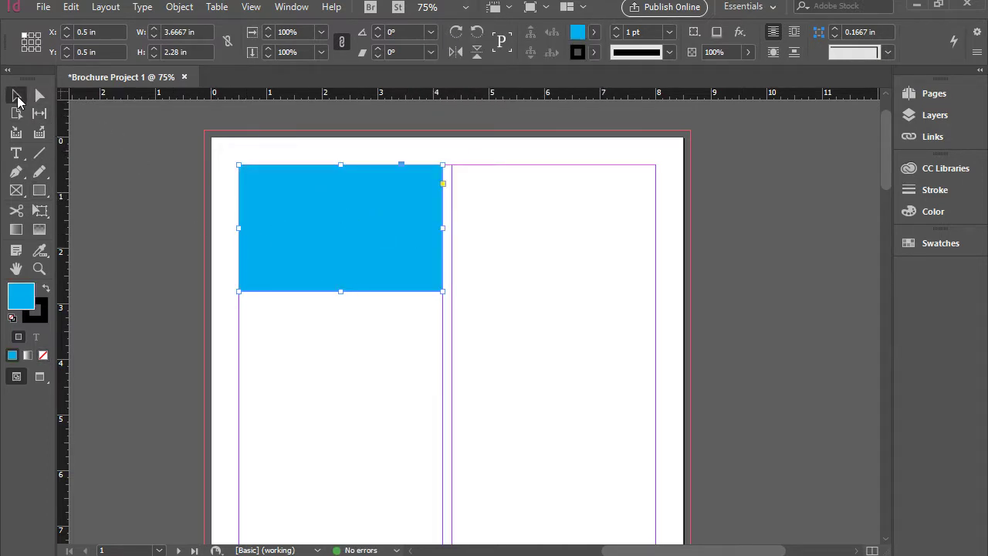
left_click_drag(302, 224, 296, 215)
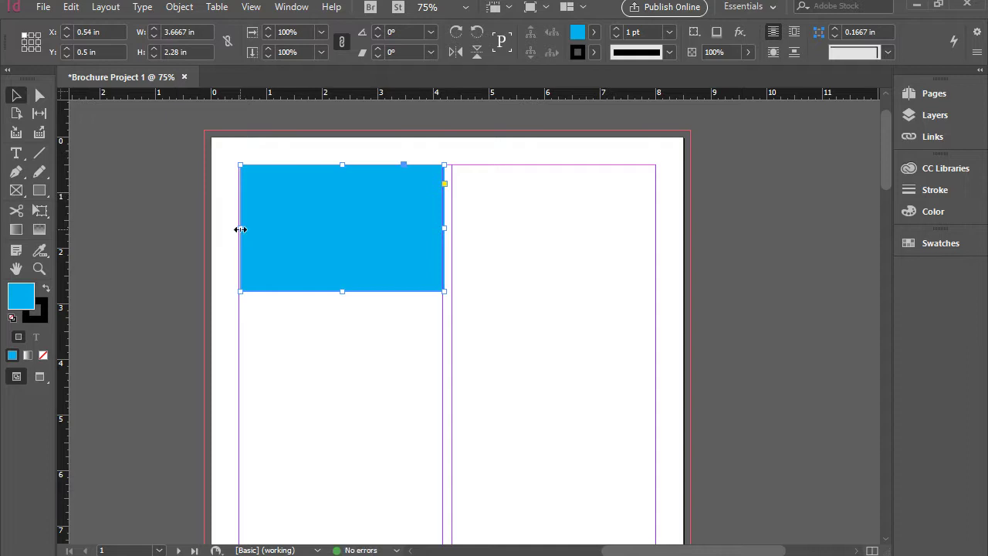
left_click_drag(240, 227, 211, 229)
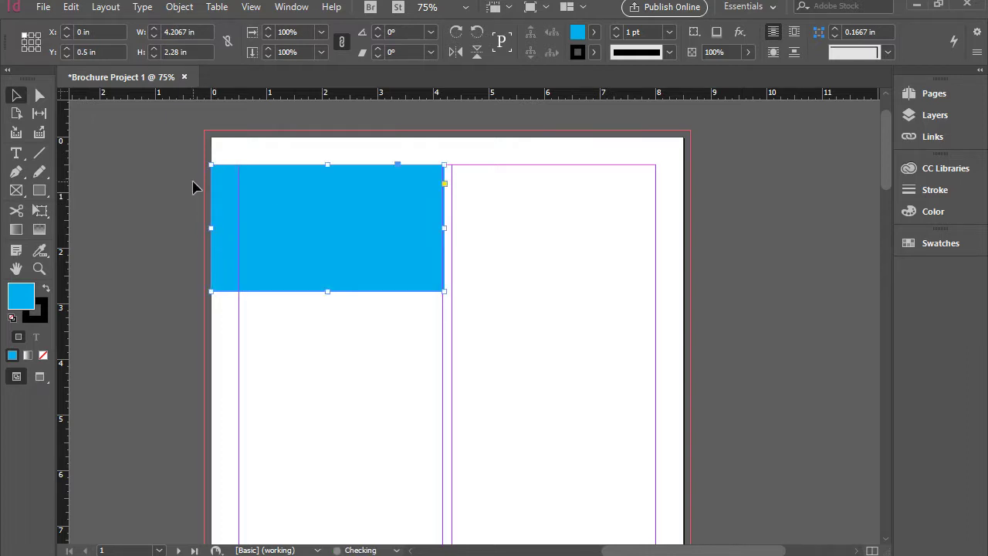
Step: Zoom in on the blue rectangle and stretch its left edge out to the bleed line
left_click(135, 144)
key("z")
left_click_drag(135, 143, 358, 324)
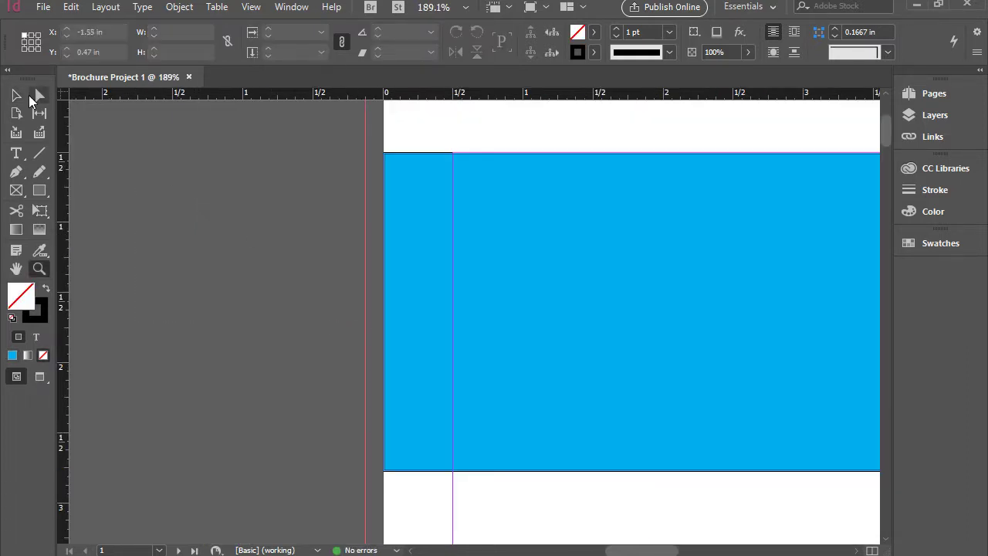
left_click(25, 96)
left_click(402, 277)
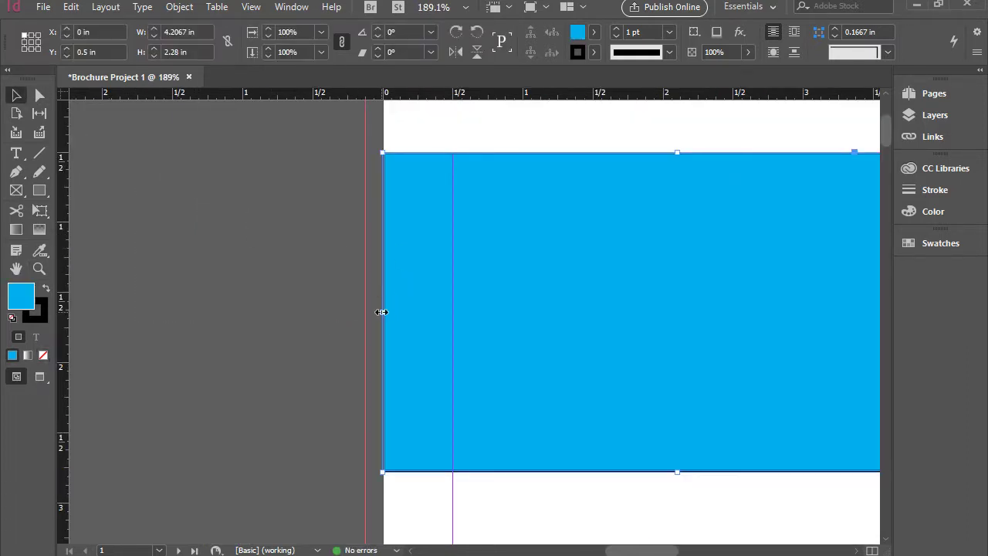
left_click_drag(381, 312, 366, 312)
left_click(321, 274)
Step: Pull the left edge back in, nudge the rectangle up, then re-extend it to the left bleed
key("d")
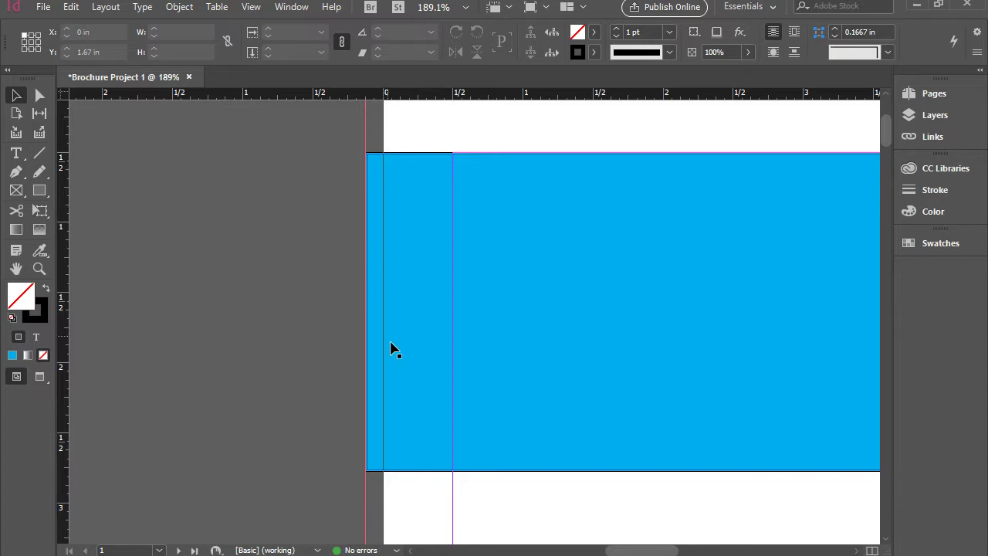
left_click(397, 381)
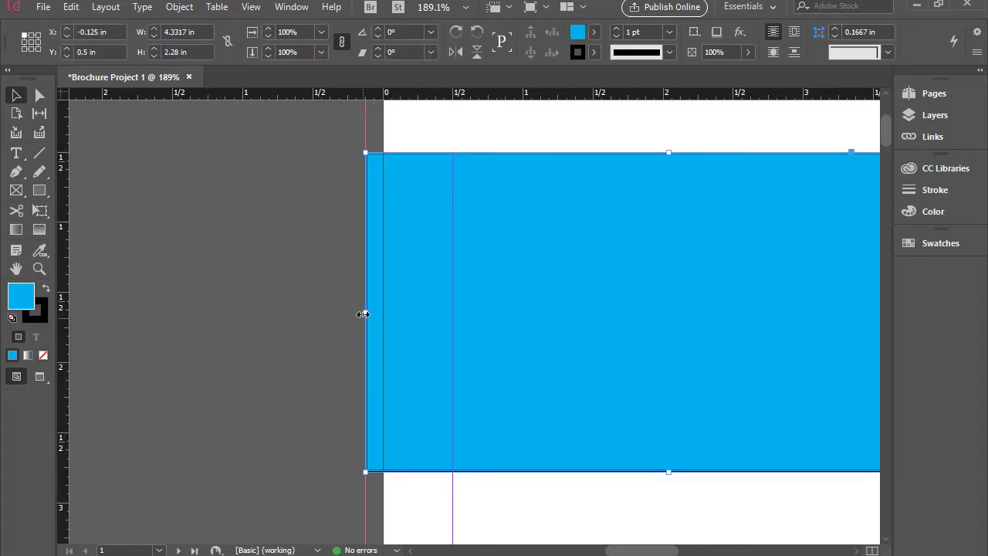
left_click_drag(365, 311, 451, 315)
left_click(413, 295)
left_click(516, 293)
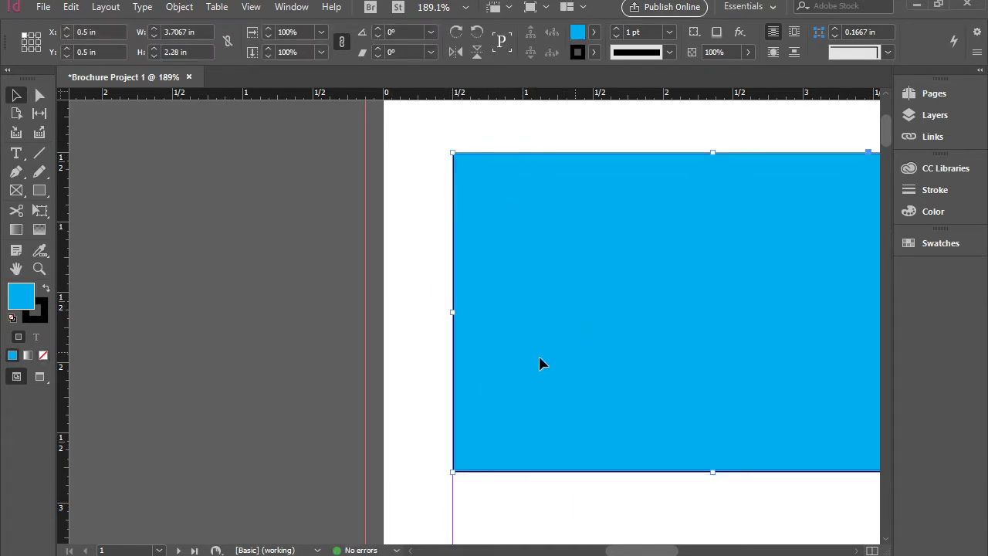
key("Up")
left_click_drag(452, 309, 366, 308)
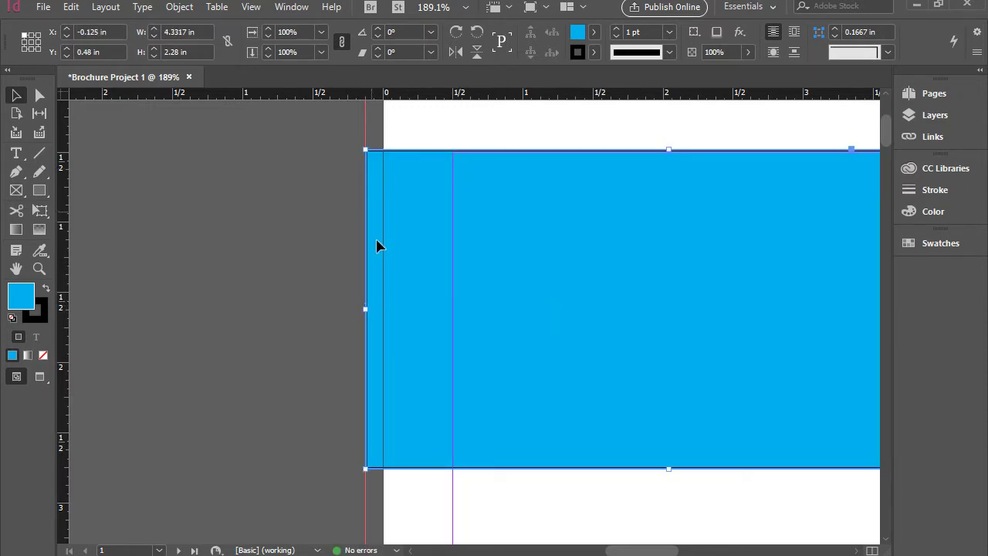
Step: Extend the rectangle's top edge up to the top bleed line, making it 4.3317 × 2.885 in
scroll(448, 263, "up", 3)
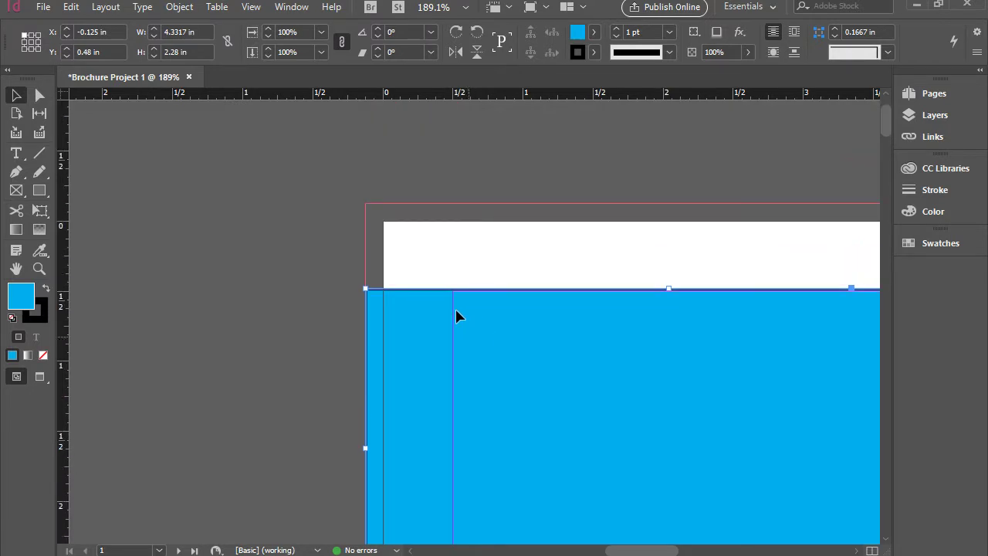
key("ctrl+minus")
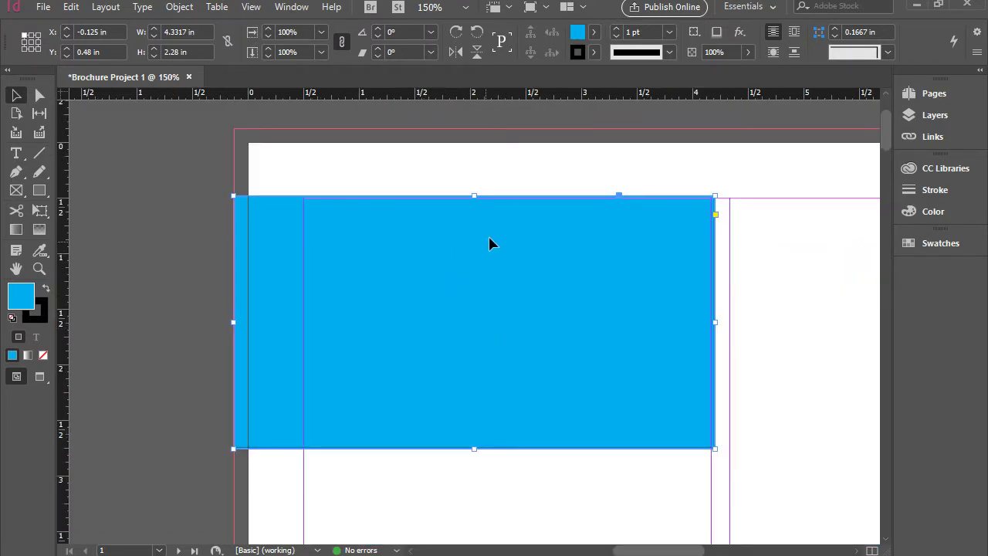
left_click_drag(475, 198, 478, 177)
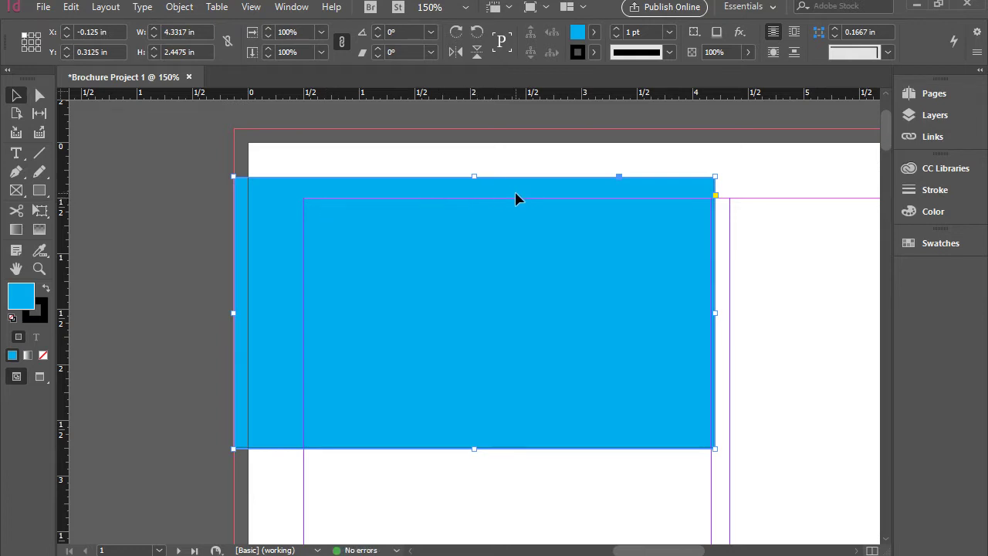
left_click_drag(477, 176, 480, 129)
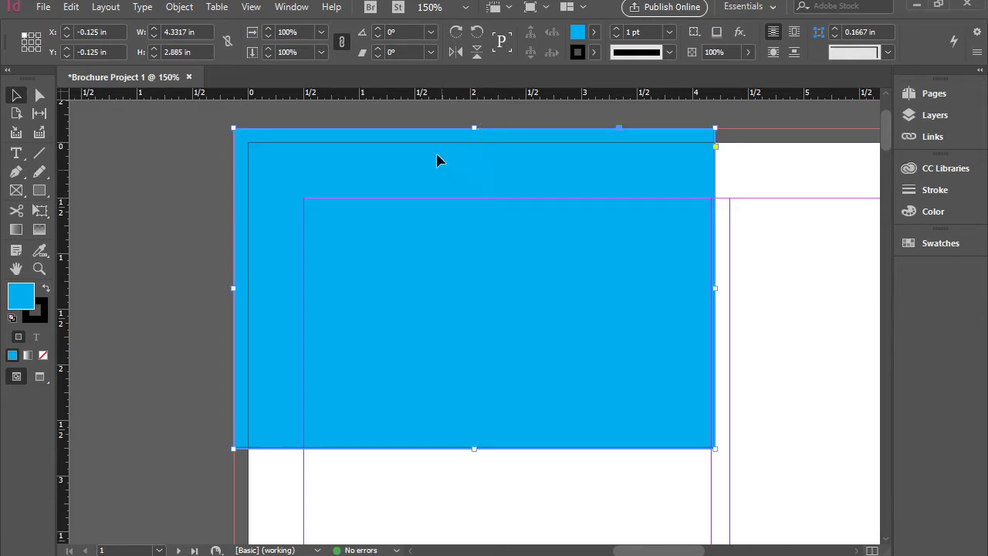
left_click(811, 167)
key("ctrl+minus")
key("ctrl+minus")
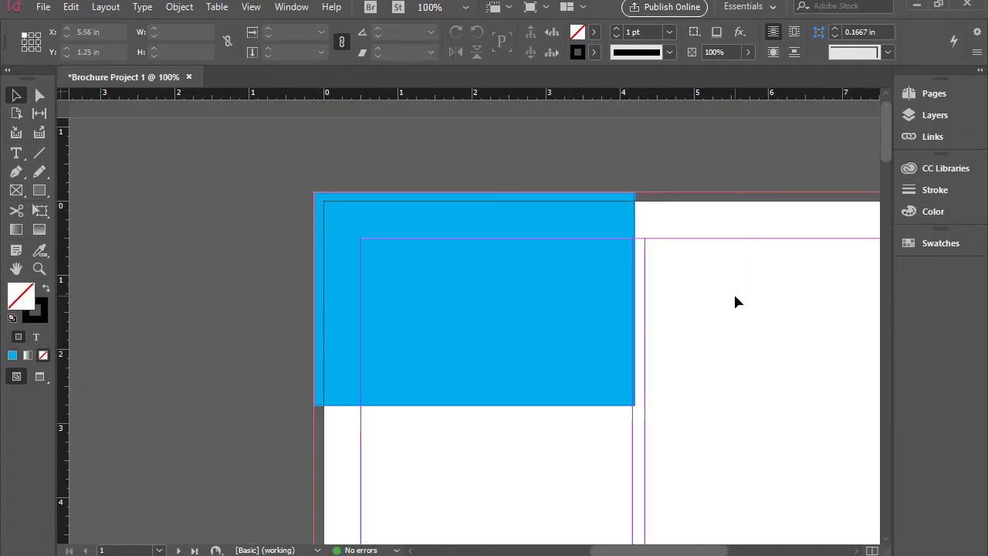
scroll(718, 340, "down", 5)
scroll(694, 383, "down", 5)
scroll(679, 366, "right", 2)
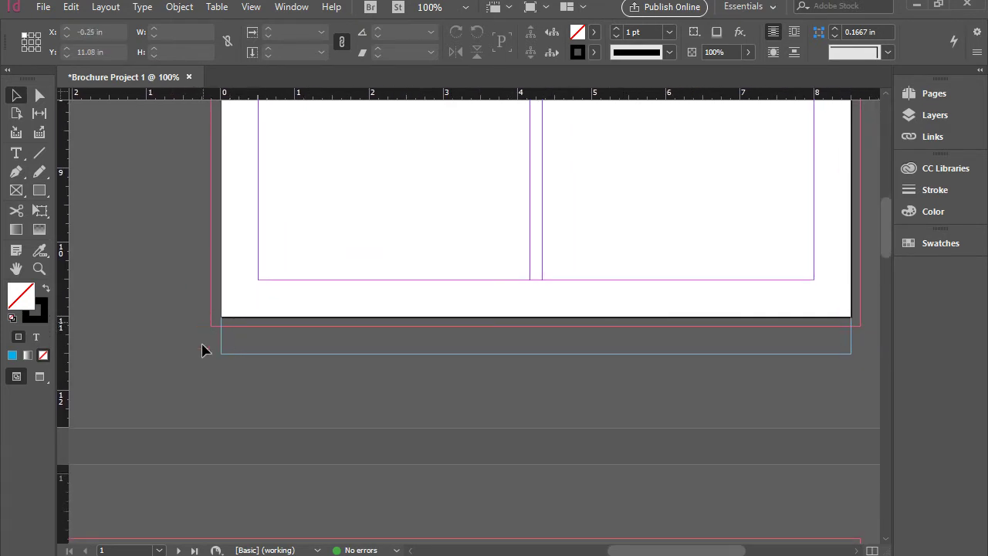
left_click(245, 344)
key("ctrl+minus")
key("ctrl+minus")
key("ctrl+minus")
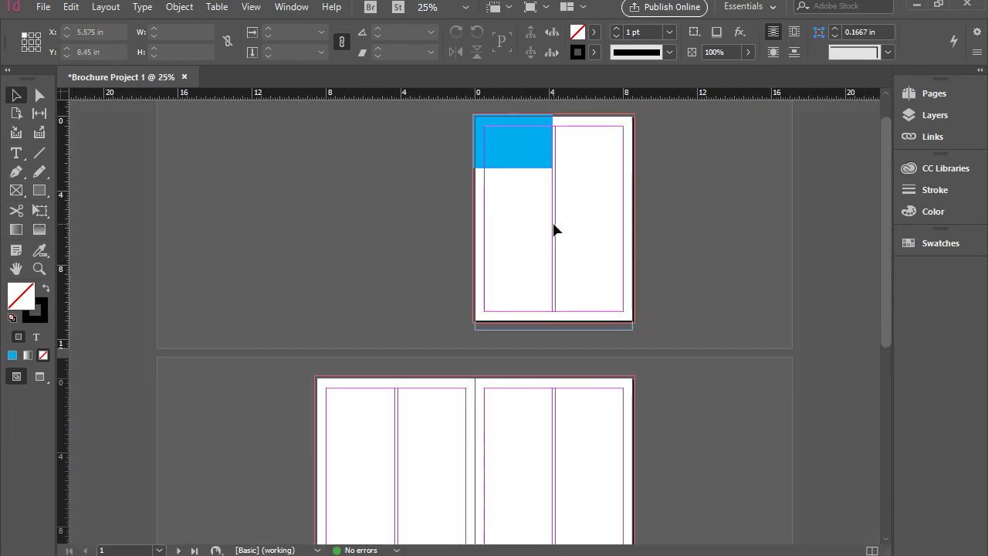
scroll(437, 246, "up", 2)
scroll(437, 246, "down", 5)
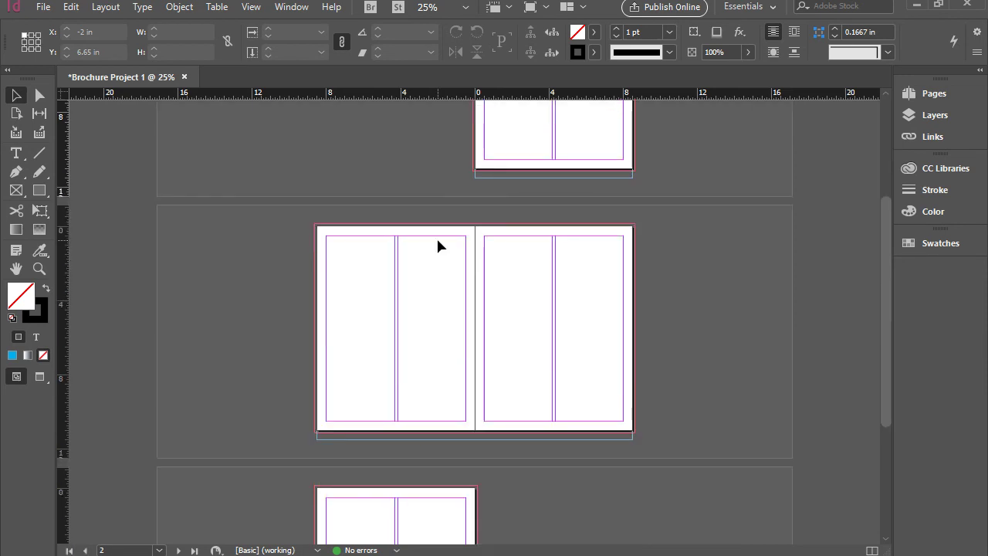
scroll(439, 245, "up", 4)
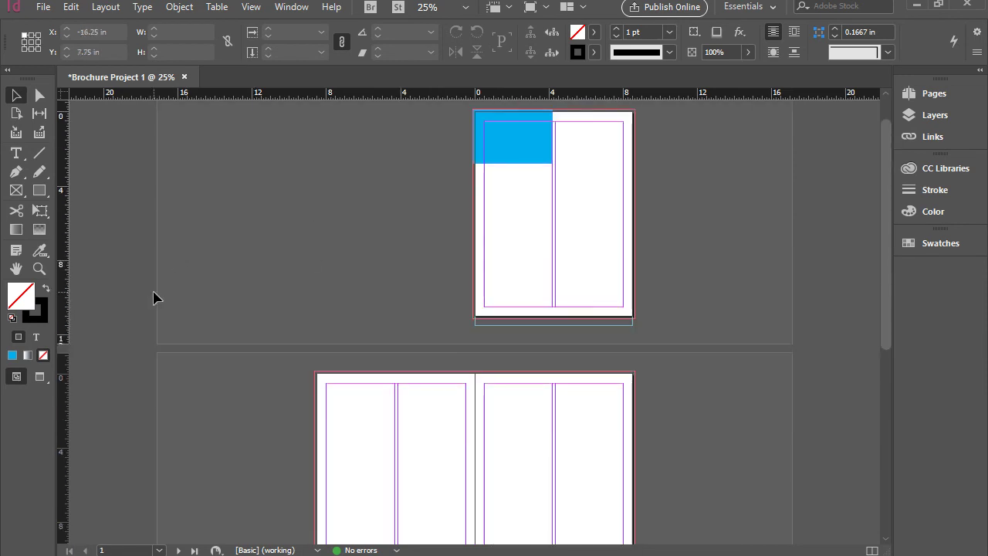